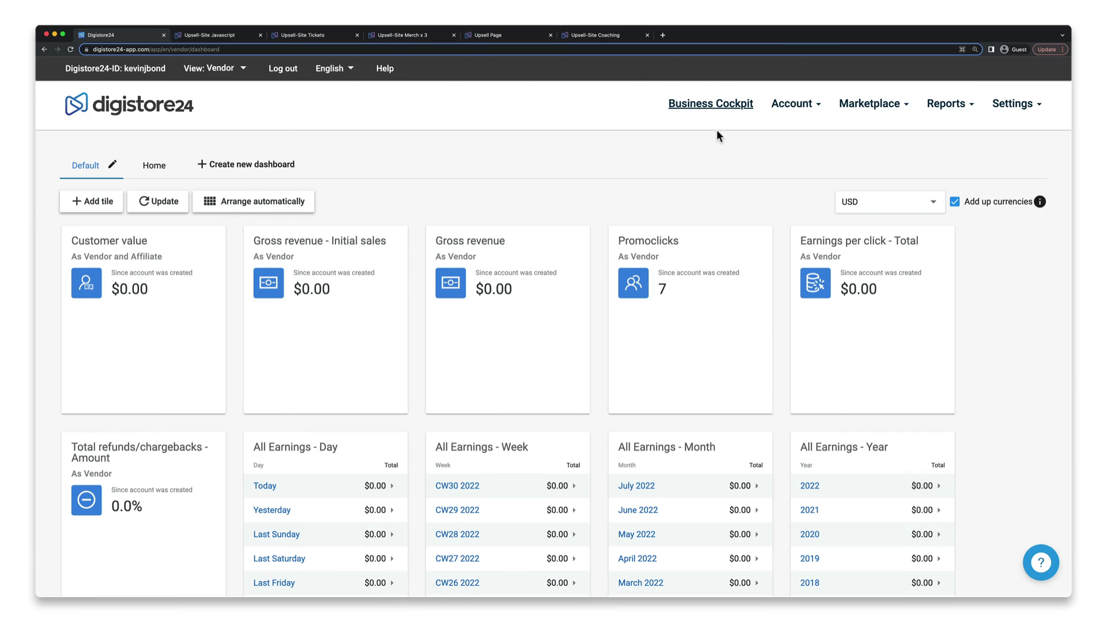
# From Account > Products, open the Conversion Cockpit for Main Product (ID 437798)
pyautogui.click(787, 113)
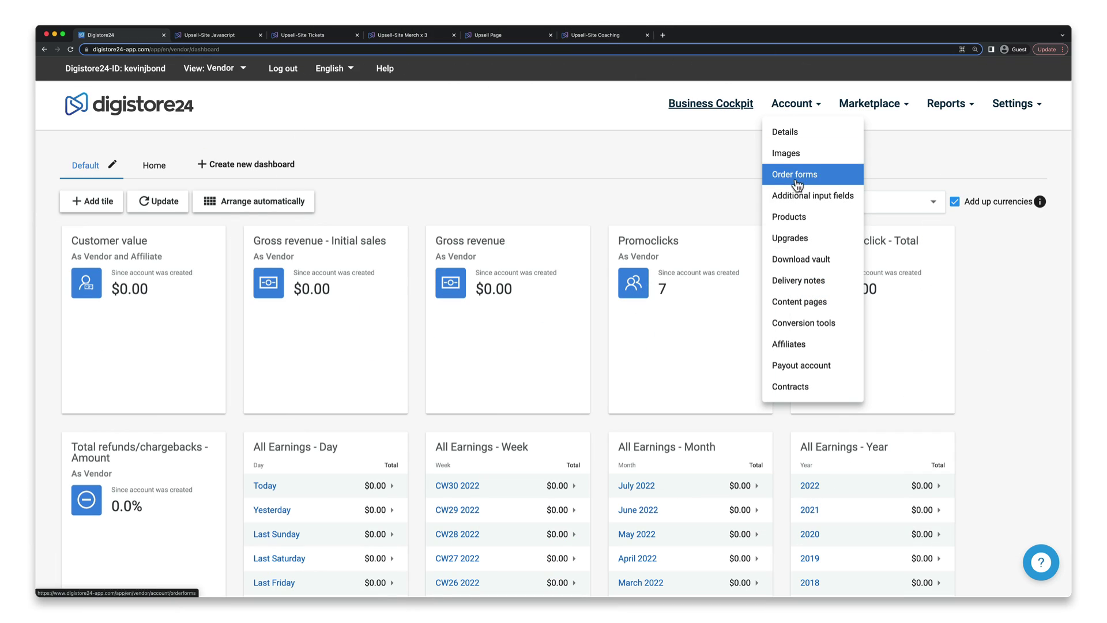
pyautogui.click(794, 224)
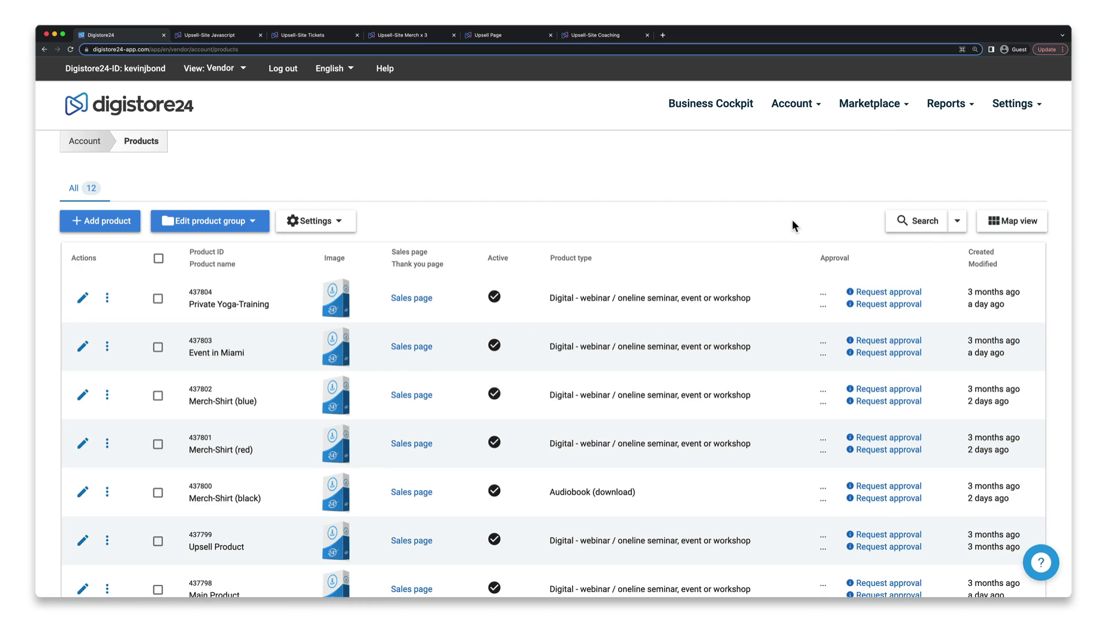
pyautogui.scroll(-3, 305, 383)
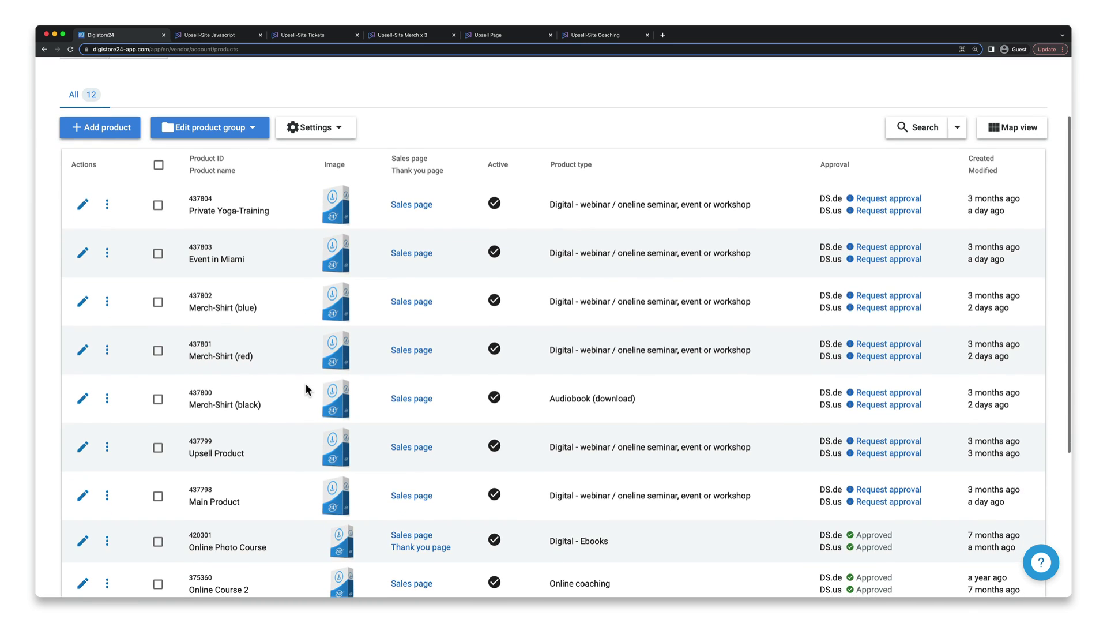
pyautogui.click(109, 493)
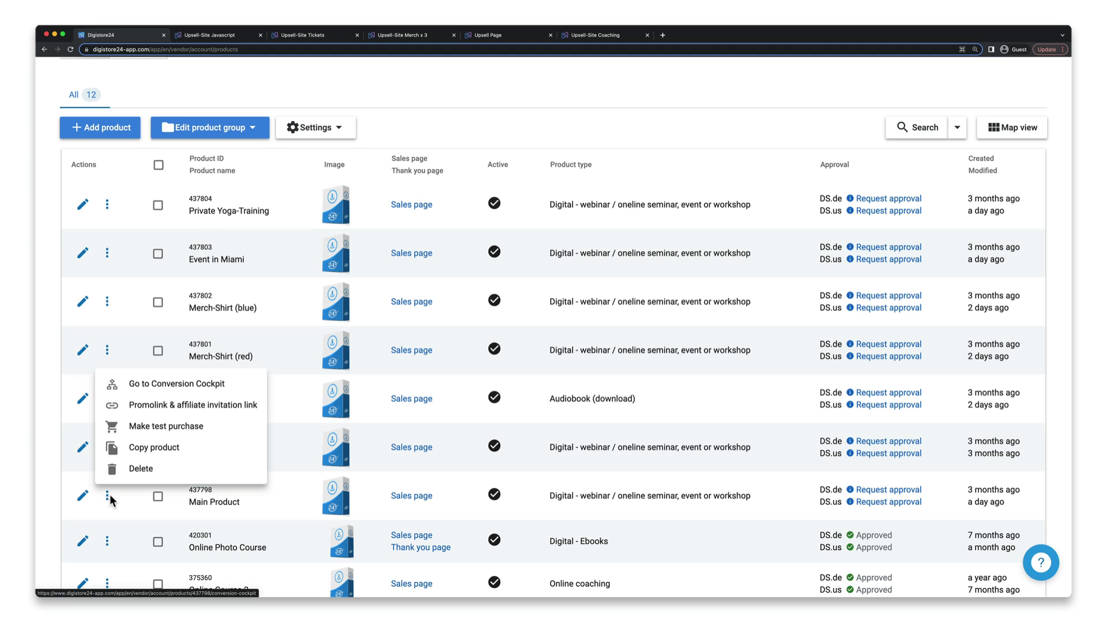
pyautogui.click(186, 396)
pyautogui.scroll(-2, 185, 392)
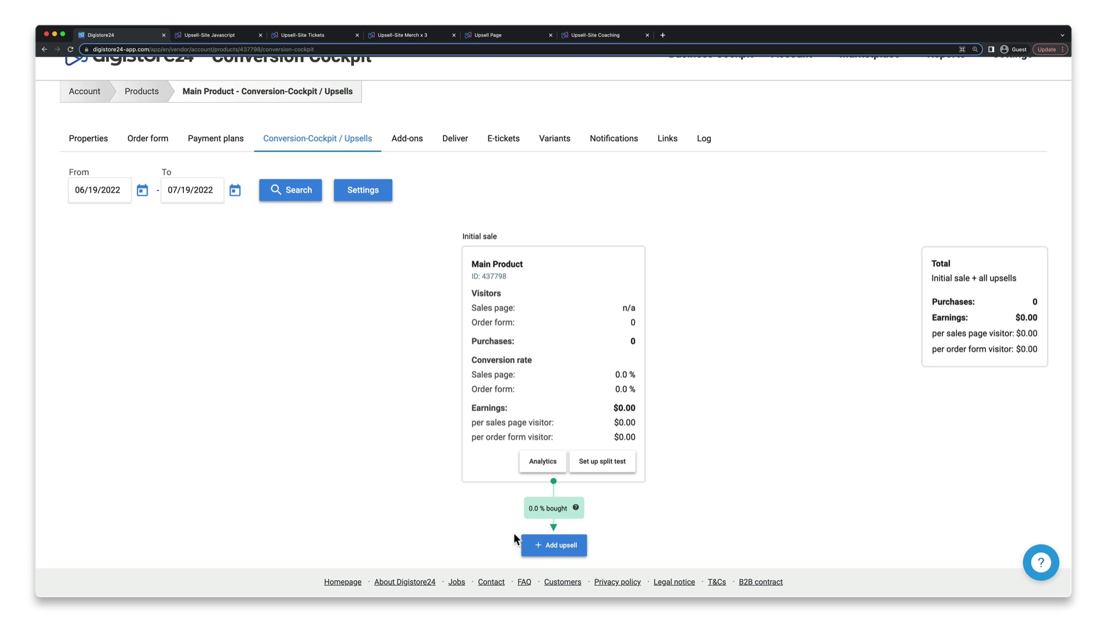
# Add an upsell with product 437803 - Event in Miami and copy its JavaScript code
pyautogui.click(568, 548)
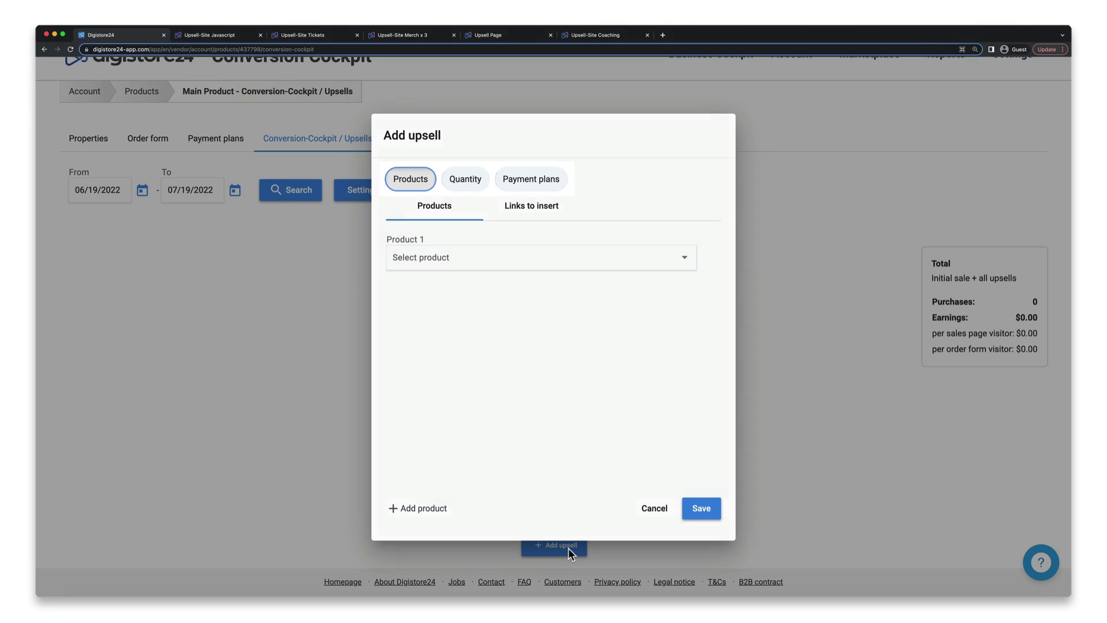
pyautogui.click(516, 267)
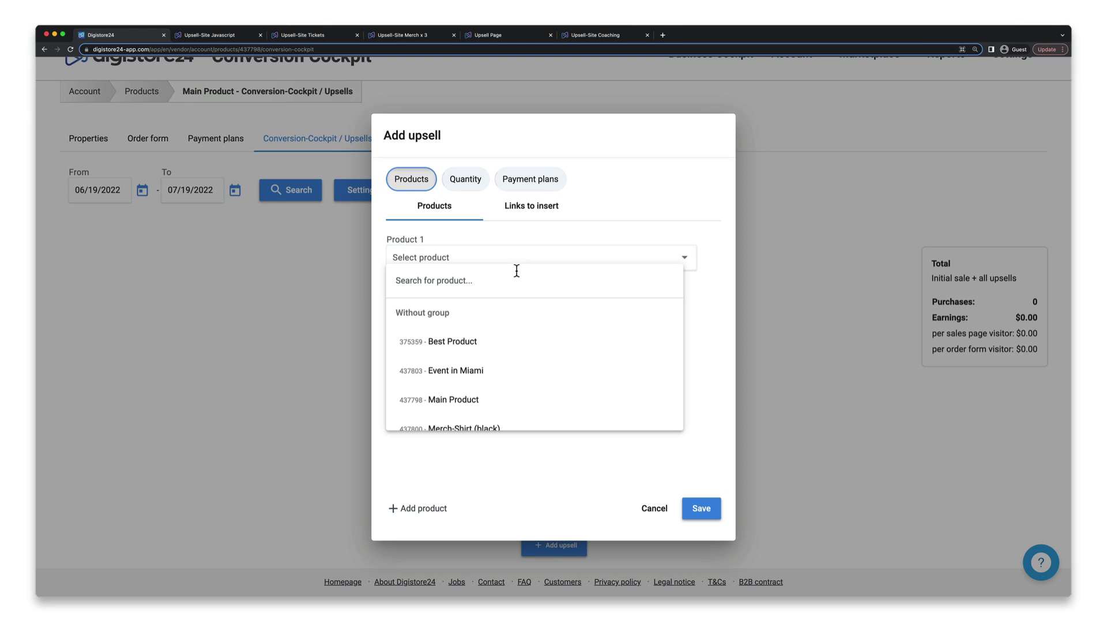
pyautogui.click(511, 375)
pyautogui.click(528, 215)
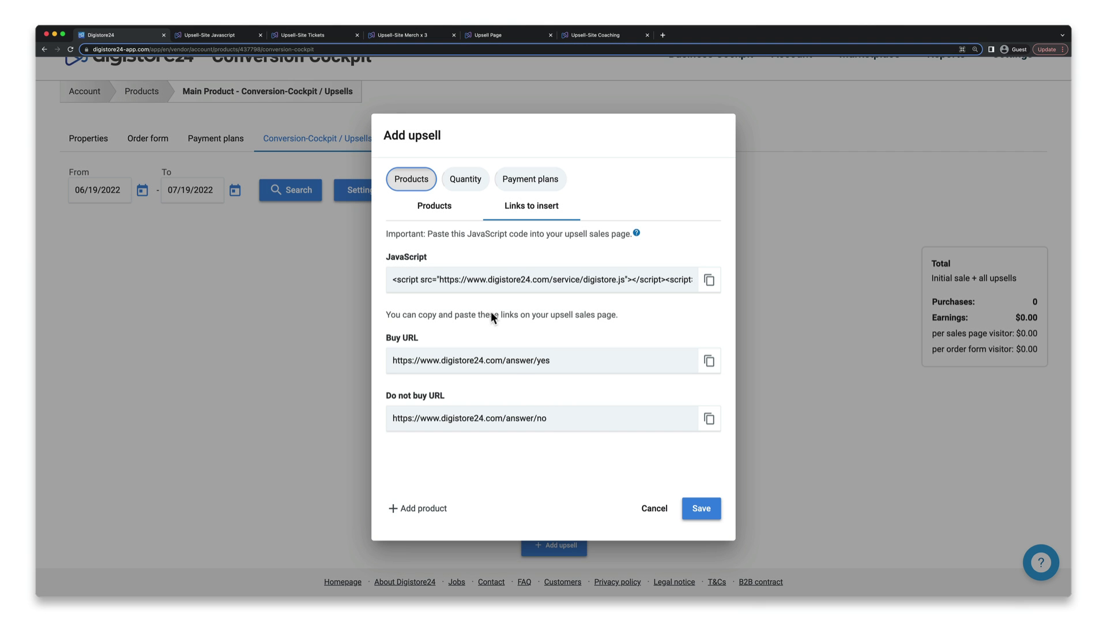
pyautogui.click(451, 220)
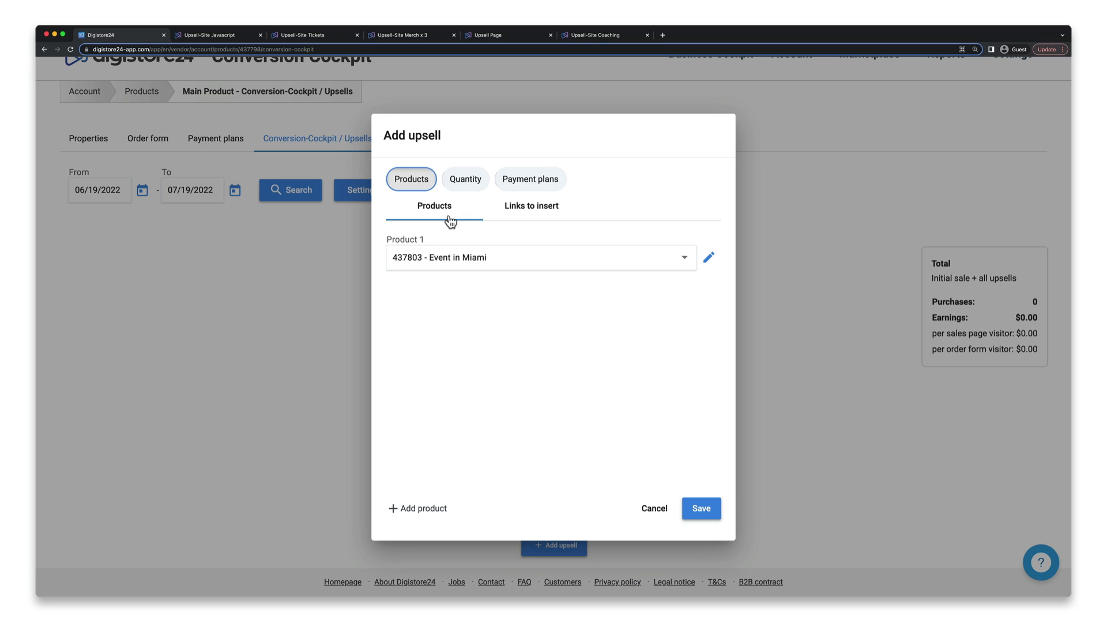
pyautogui.click(531, 220)
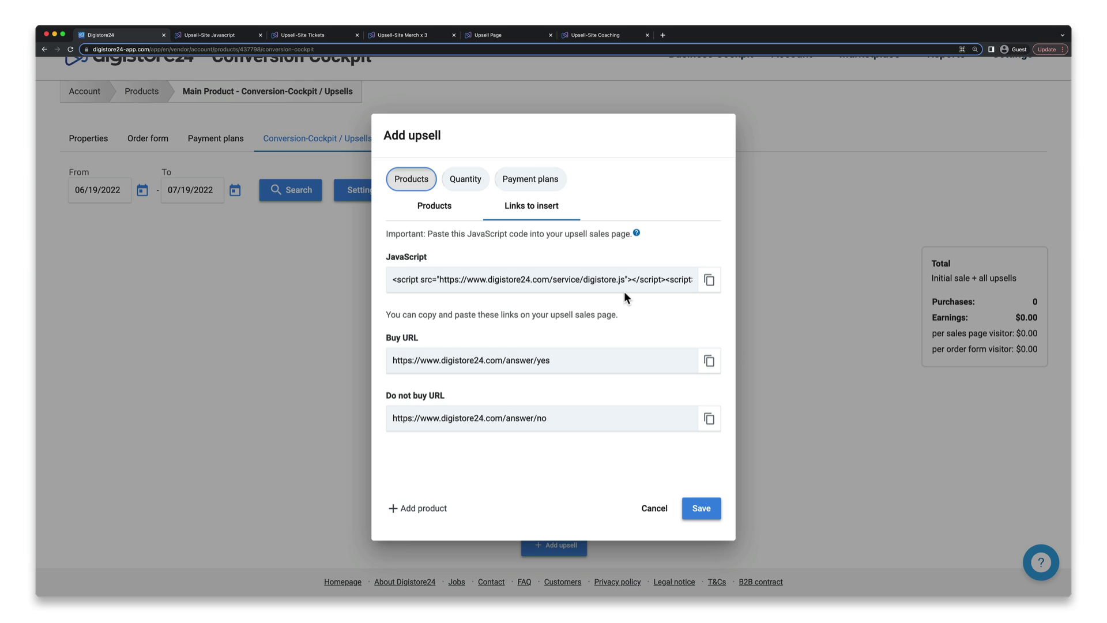
pyautogui.click(708, 282)
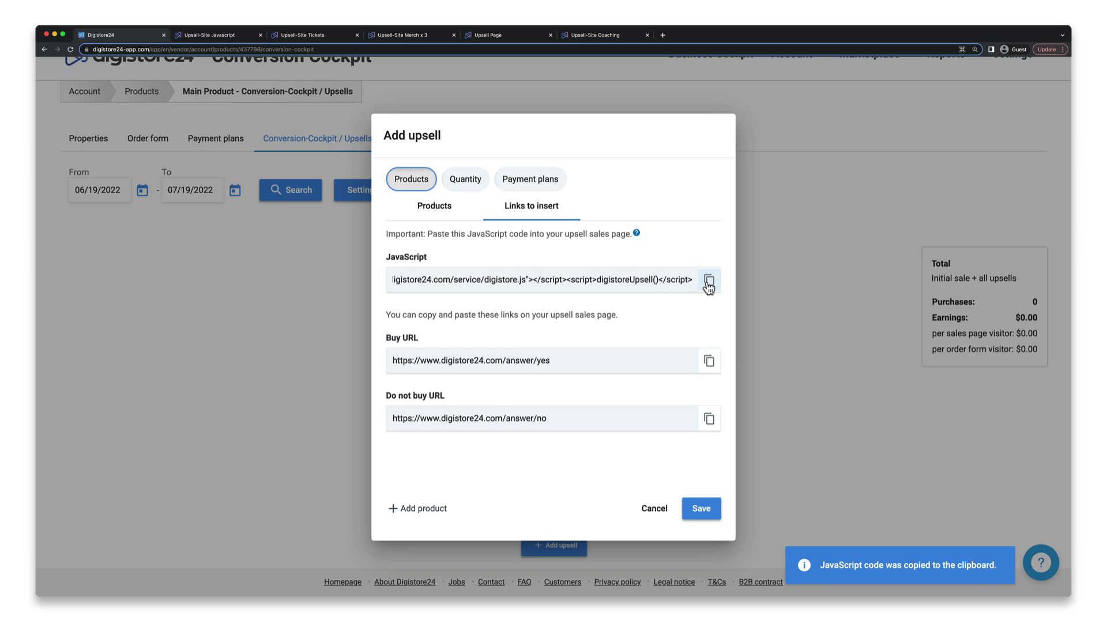
# On the Upsell-Site Javascript page, place an HTML / JS component above the headline
pyautogui.click(238, 36)
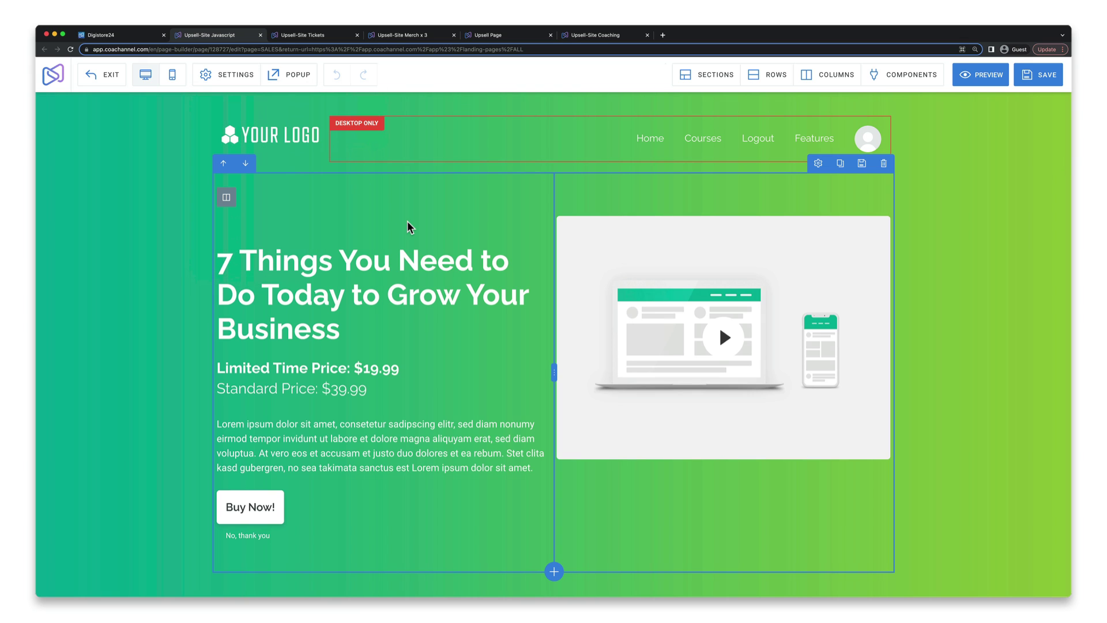
pyautogui.click(878, 83)
pyautogui.click(879, 105)
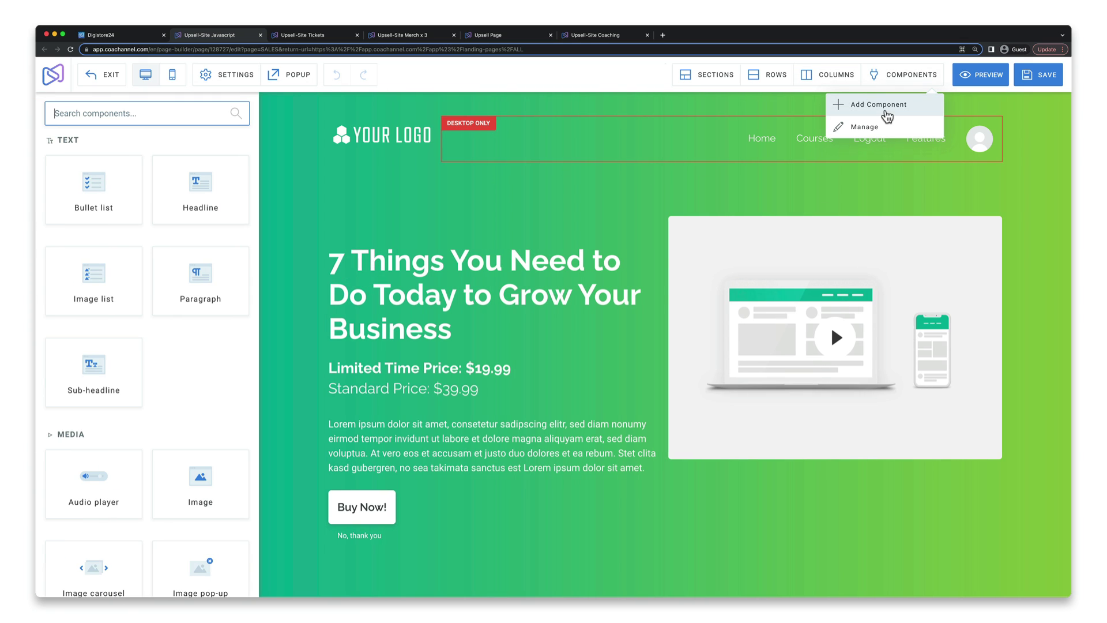
pyautogui.write('html')
pyautogui.moveTo(109, 215); pyautogui.dragTo(385, 224)
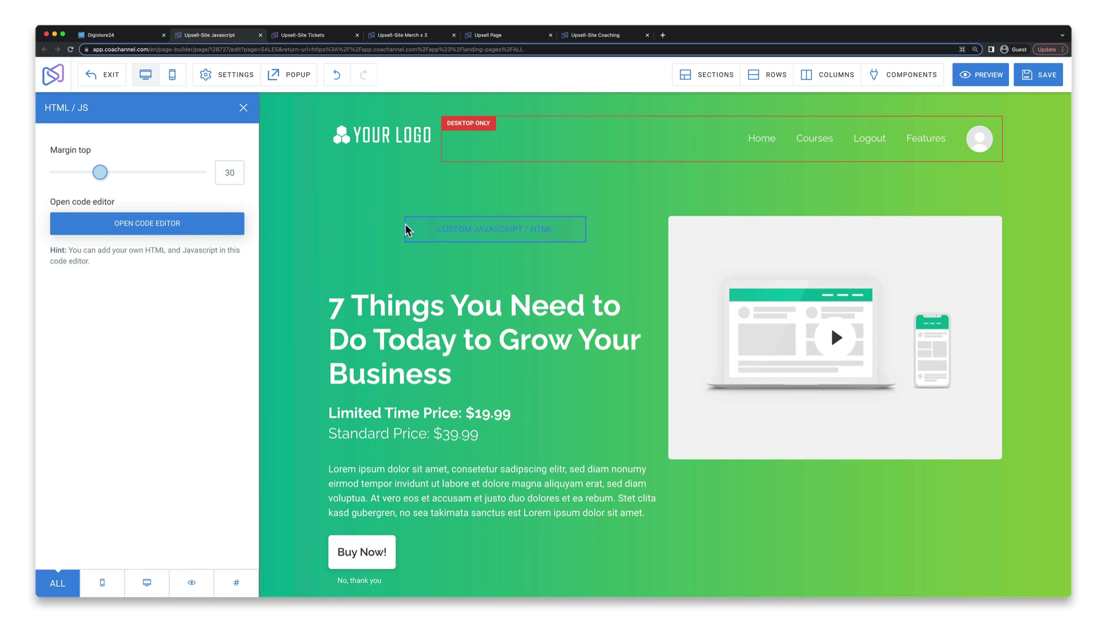
# Paste the Digistore24 upsell script into the HTML / JS block's code editor
pyautogui.click(223, 226)
pyautogui.rightClick(224, 226)
pyautogui.click(250, 284)
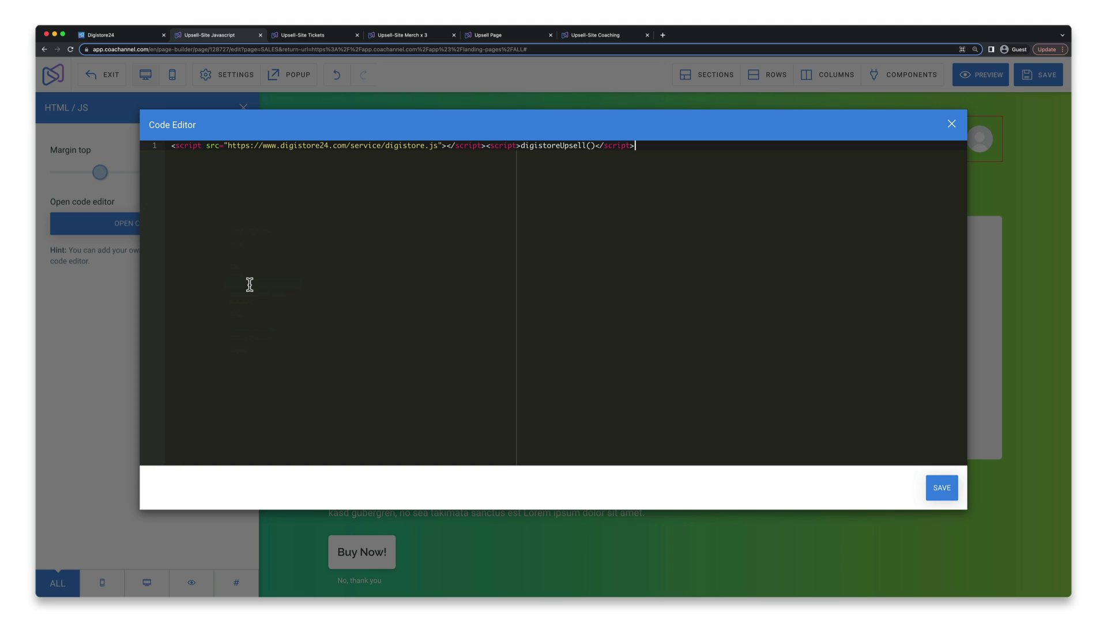
pyautogui.click(122, 37)
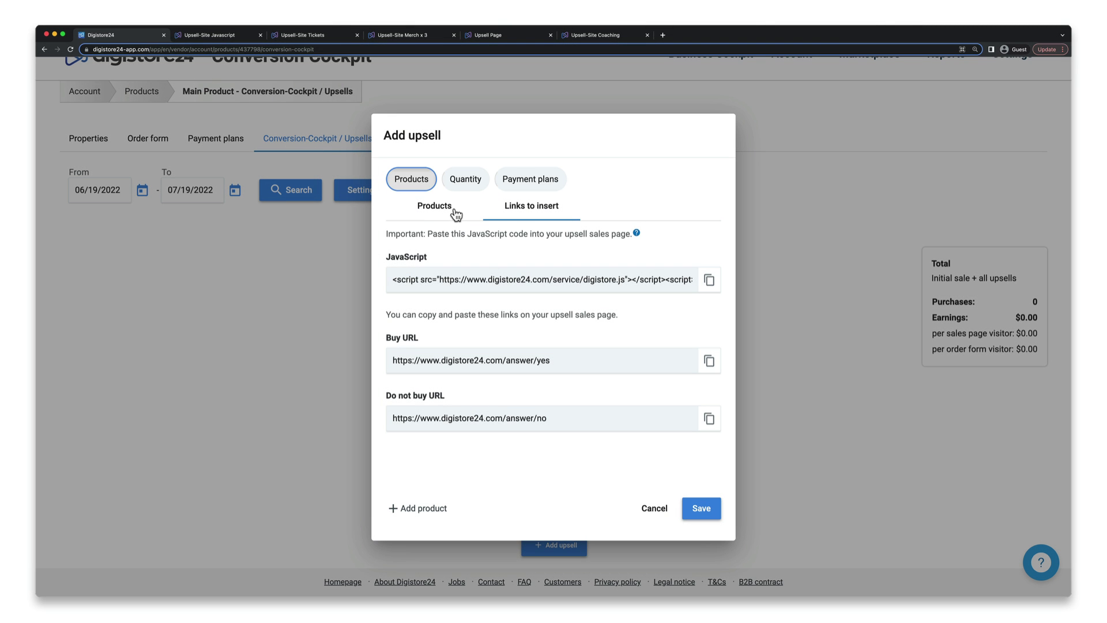
# Move the Event in Miami upsell from Products through Quantity to its Payment plans options
pyautogui.click(455, 212)
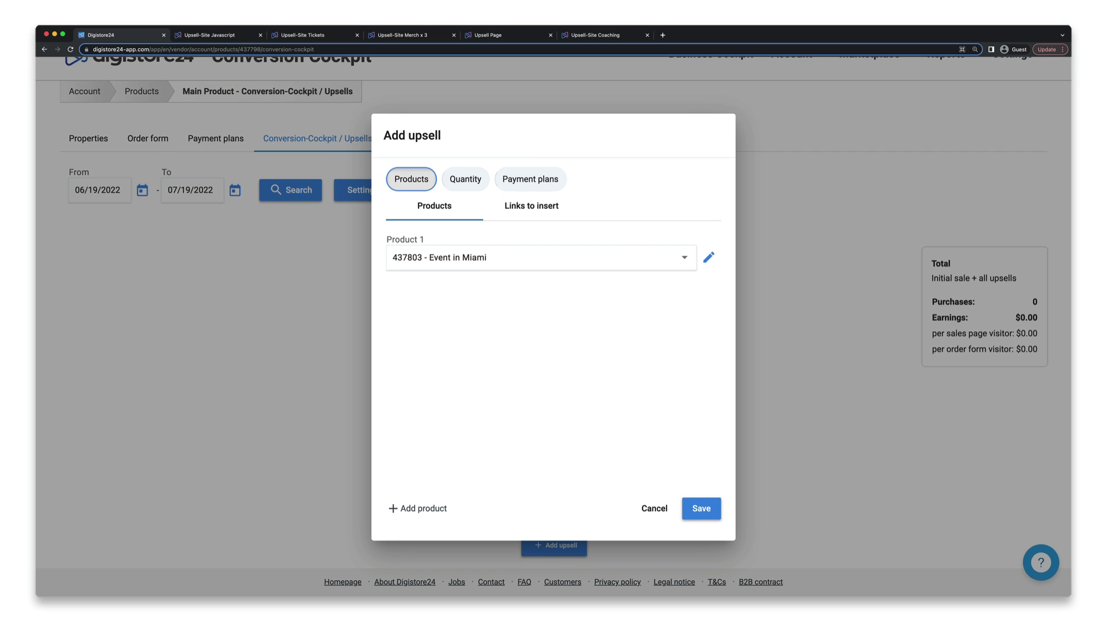
pyautogui.click(465, 191)
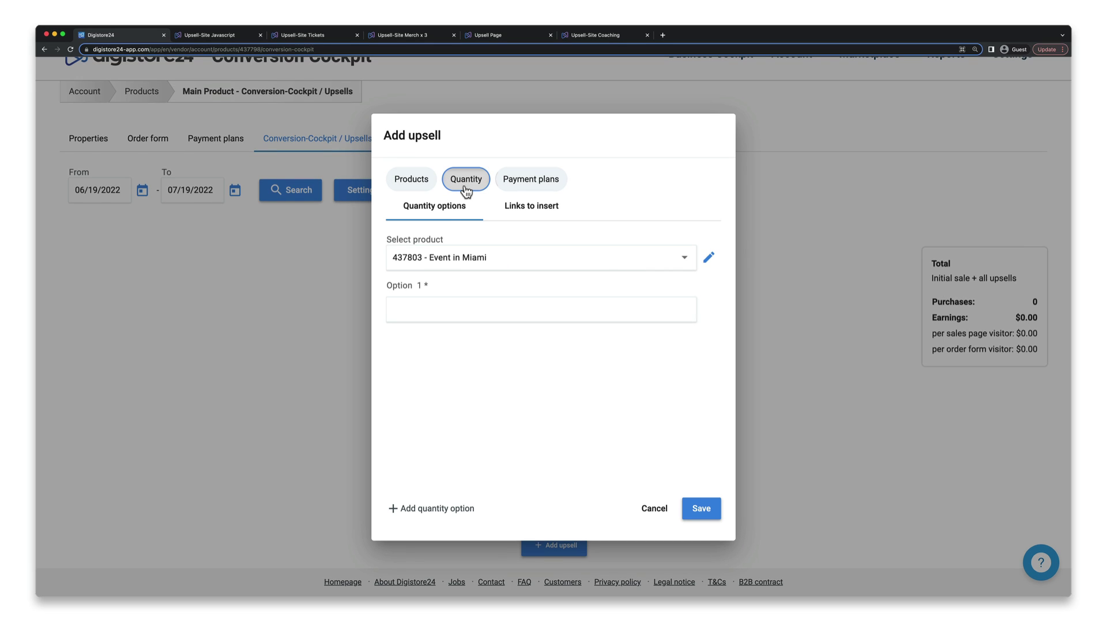
pyautogui.click(511, 192)
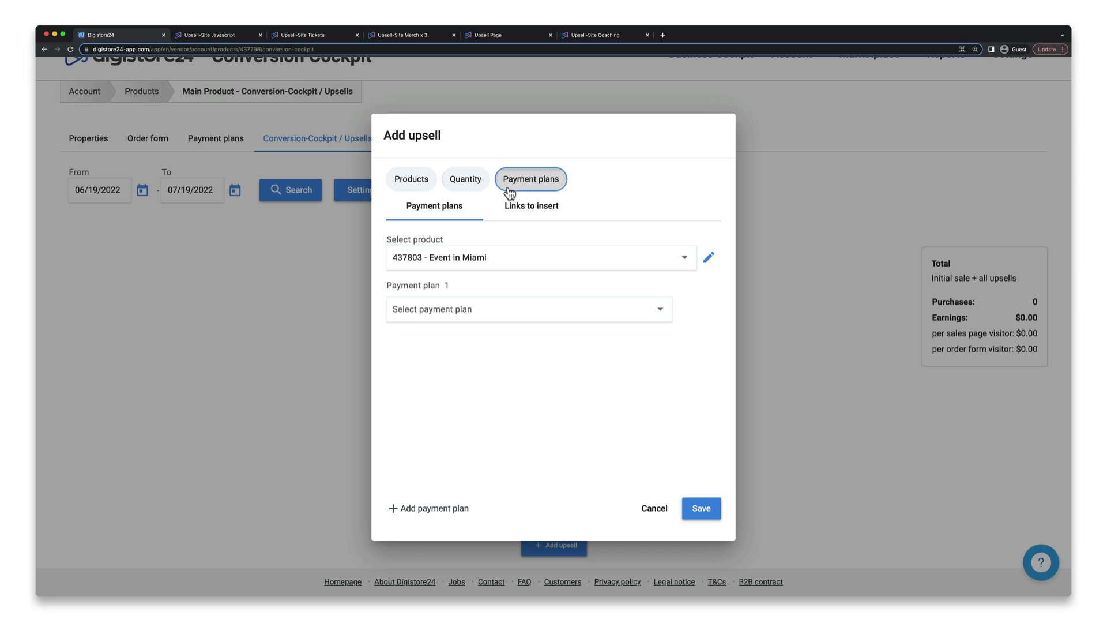
# Make Merch-Shirt (black) the upsell product with the $37.00 single payment plan
pyautogui.click(425, 190)
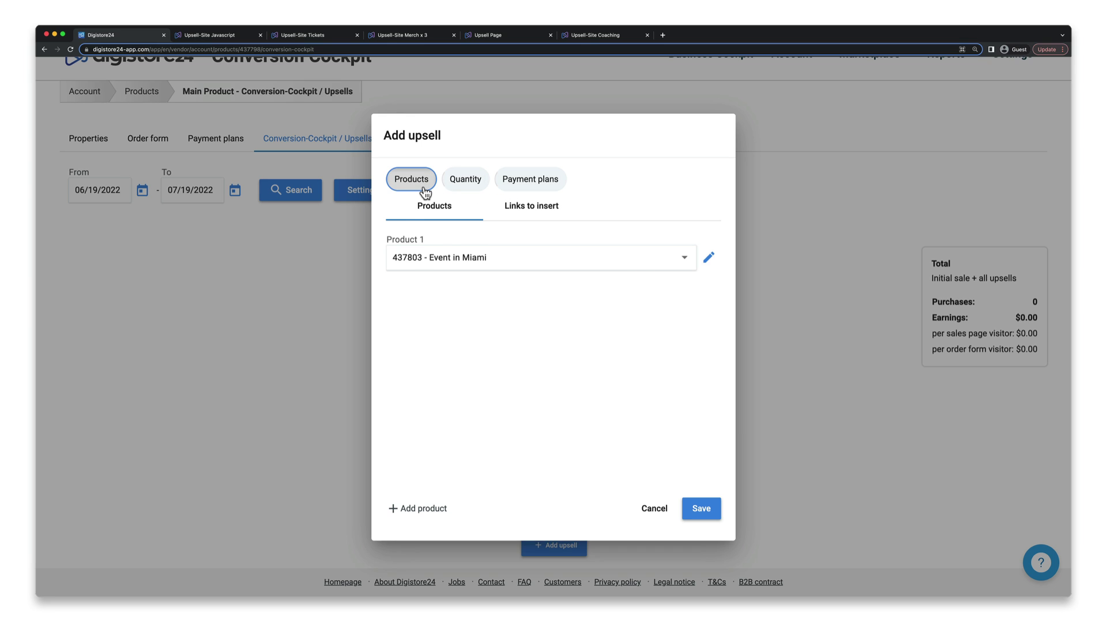
pyautogui.click(503, 257)
pyautogui.click(513, 404)
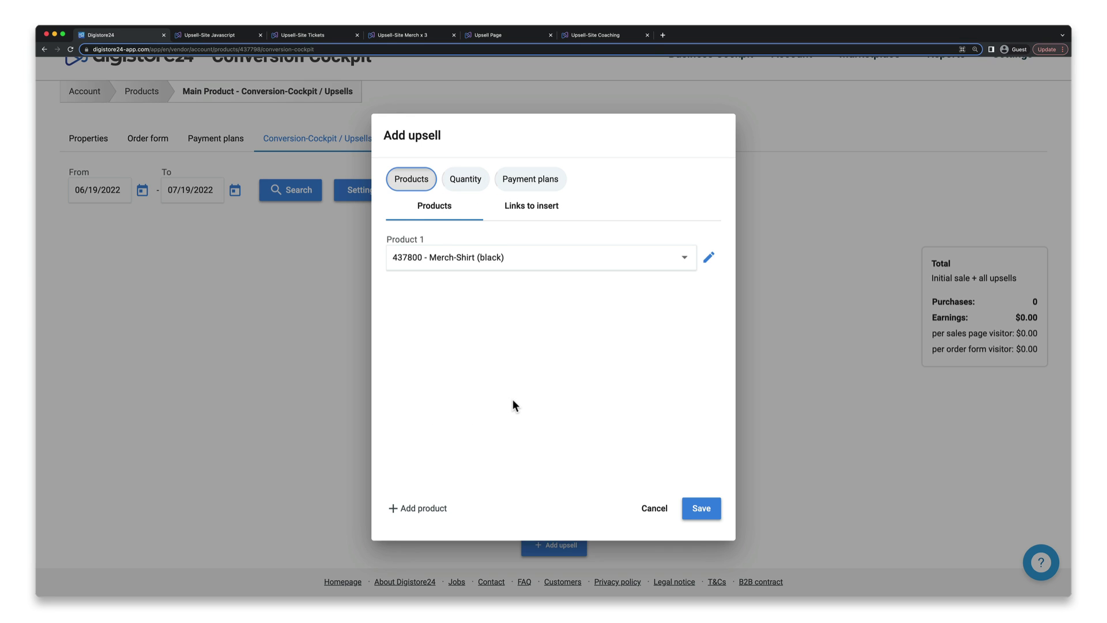
pyautogui.click(516, 194)
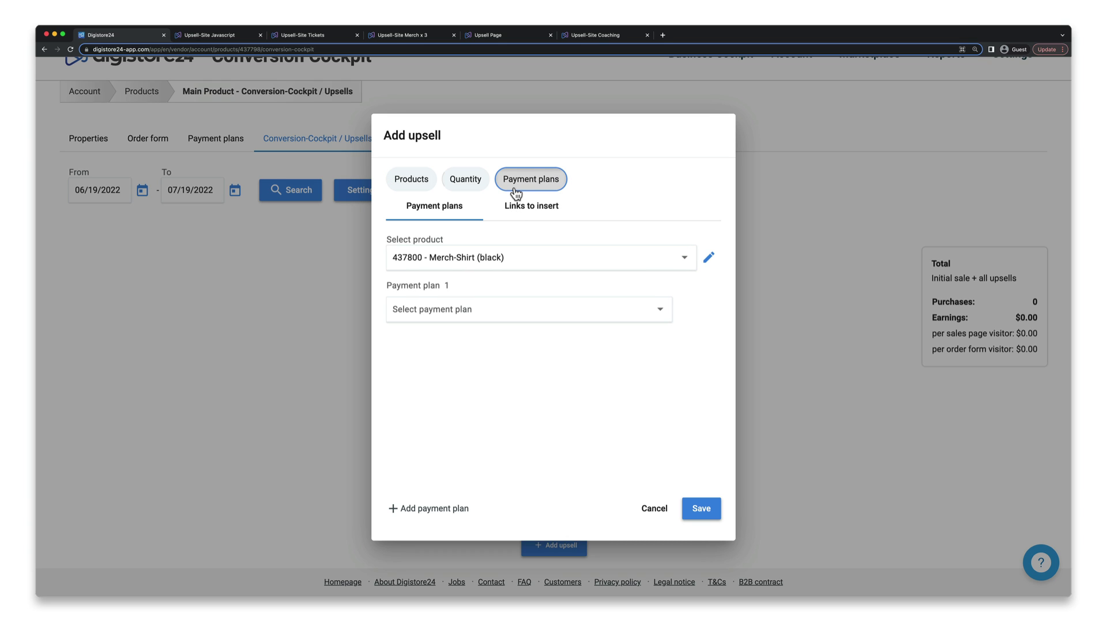
pyautogui.click(535, 312)
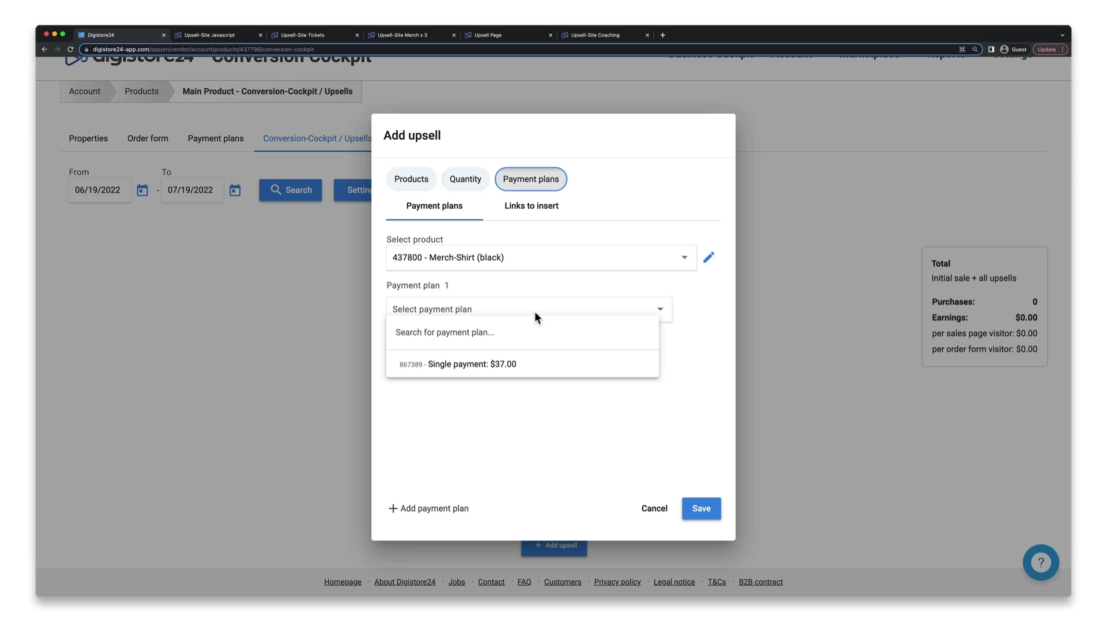
pyautogui.click(529, 363)
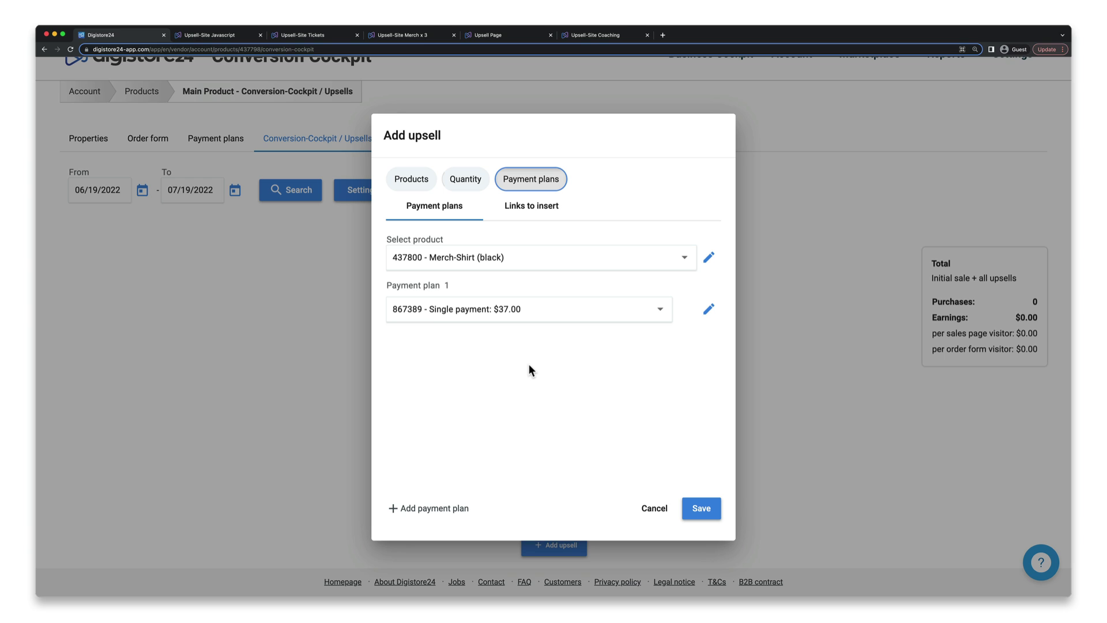
# Set the first quantity option to 4 and show the upsell's links to insert
pyautogui.click(470, 190)
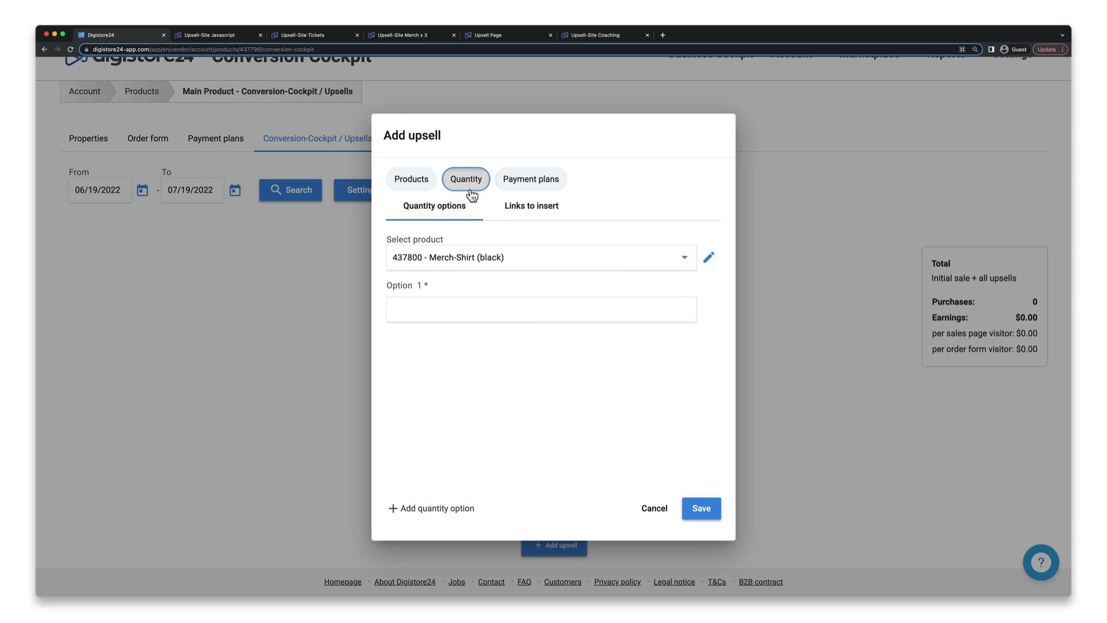
pyautogui.click(685, 307)
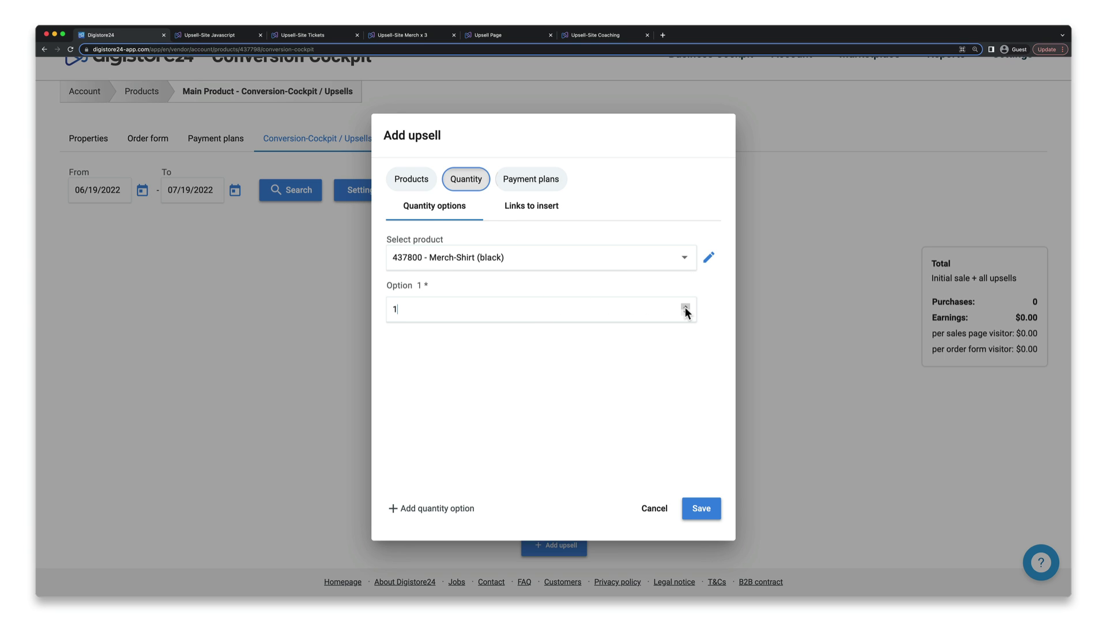
pyautogui.click(685, 307)
pyautogui.click(686, 308)
pyautogui.click(686, 307)
pyautogui.click(547, 212)
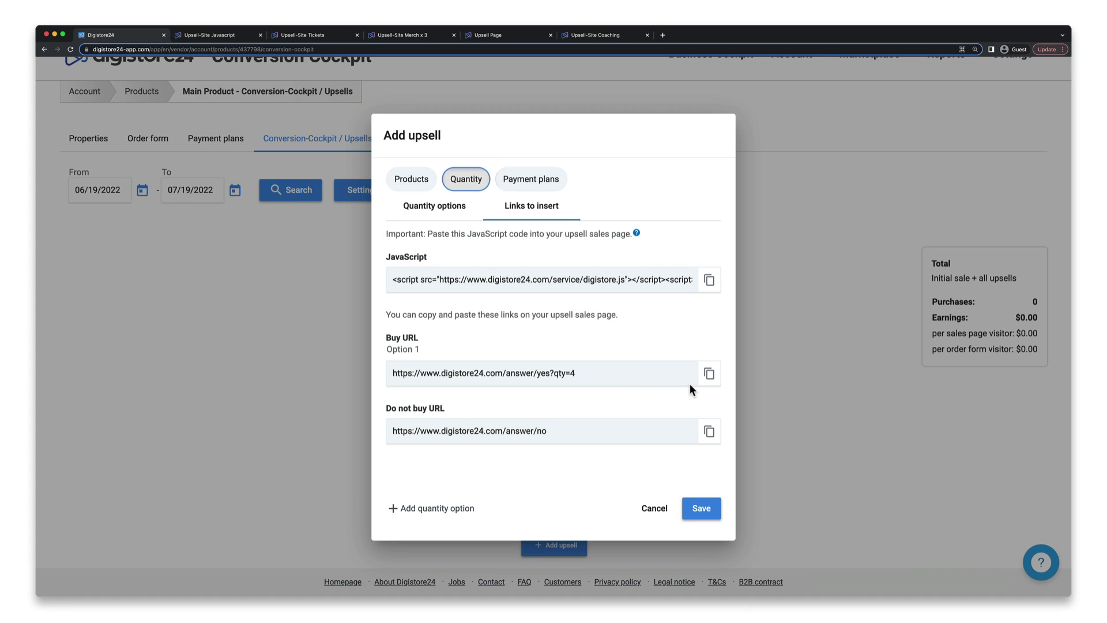
# Paste the Digistore24 buy URL into the Buy Shirt Now button's upsell product URL
pyautogui.click(709, 375)
pyautogui.click(489, 36)
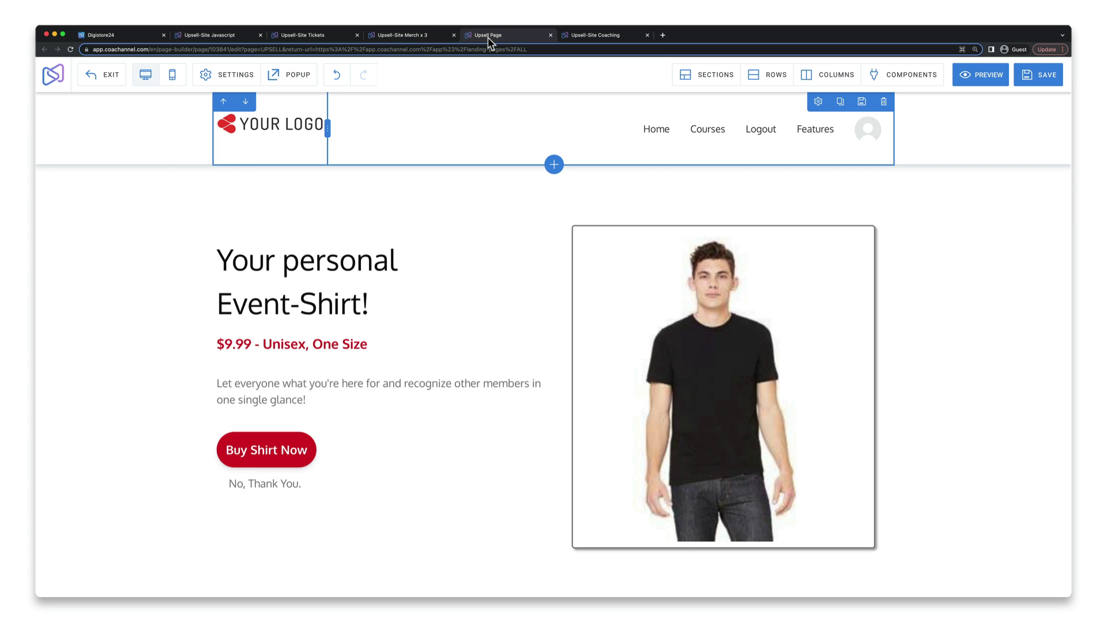
pyautogui.click(284, 449)
pyautogui.scroll(-3, 184, 439)
pyautogui.click(168, 511)
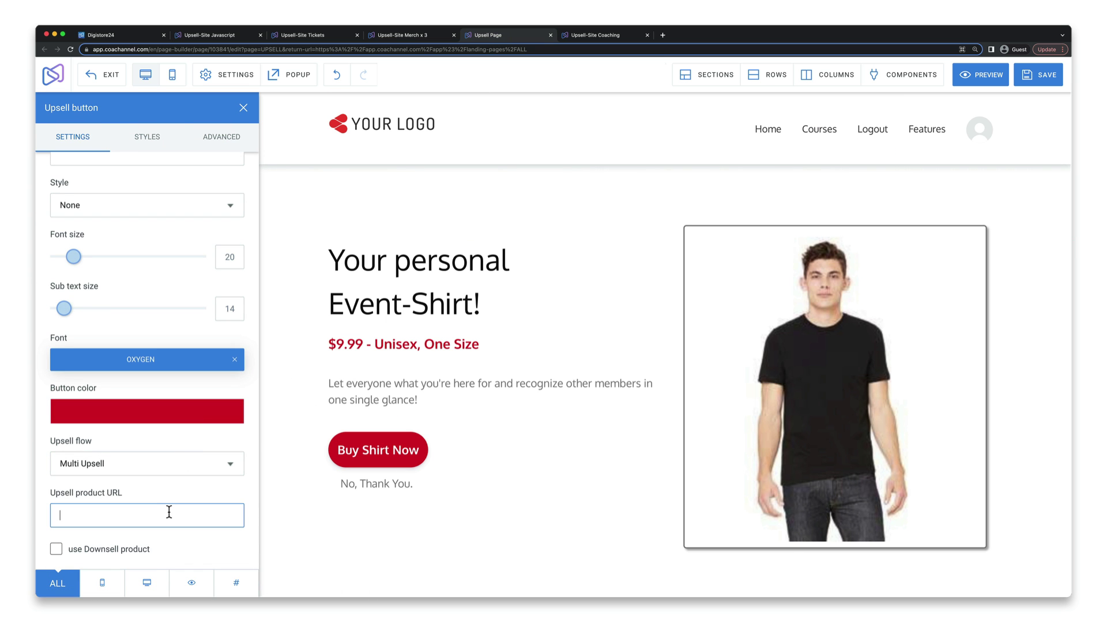
pyautogui.press('super+v')
# Link the 'No, Thank You.' text to the Digistore24 do-not-buy URL
pyautogui.click(151, 36)
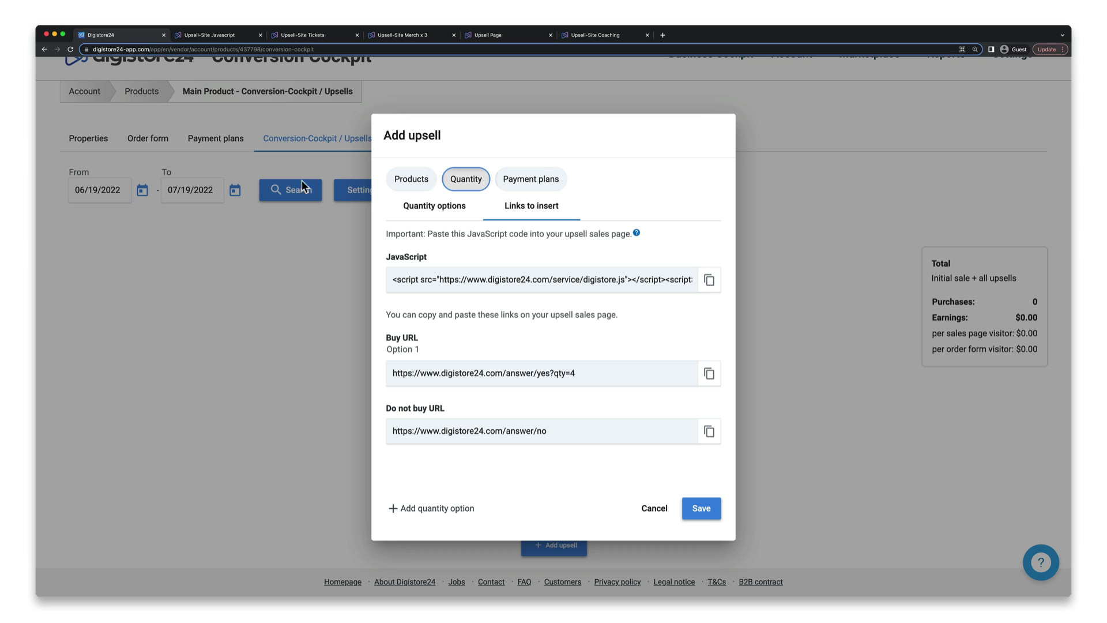
pyautogui.click(708, 432)
pyautogui.click(489, 35)
pyautogui.doubleClick(404, 484)
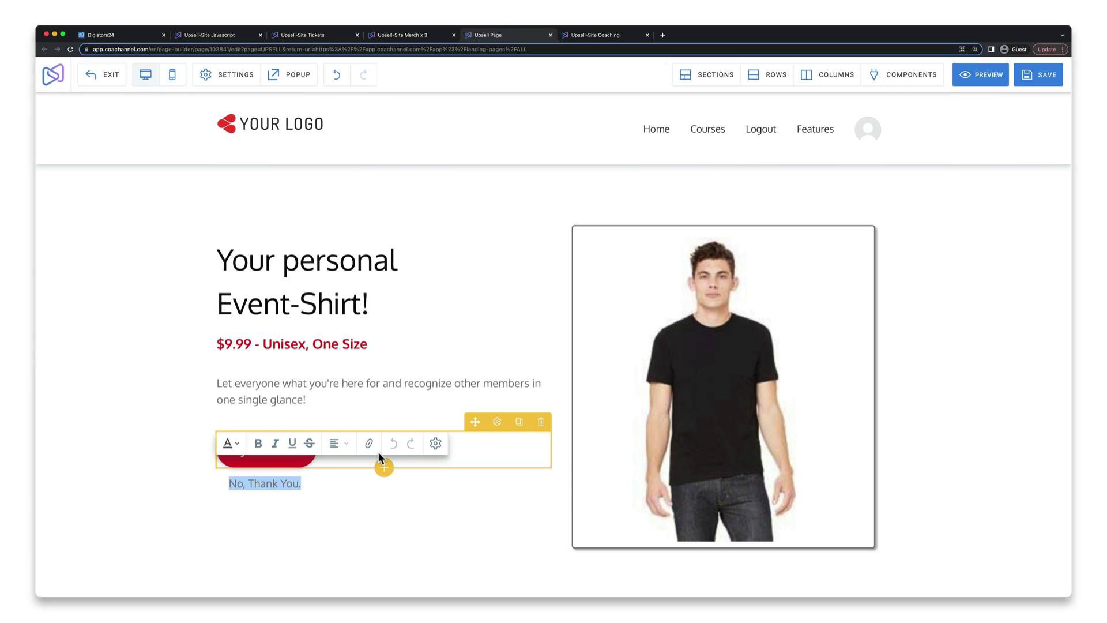
pyautogui.click(369, 443)
pyautogui.press('super+v')
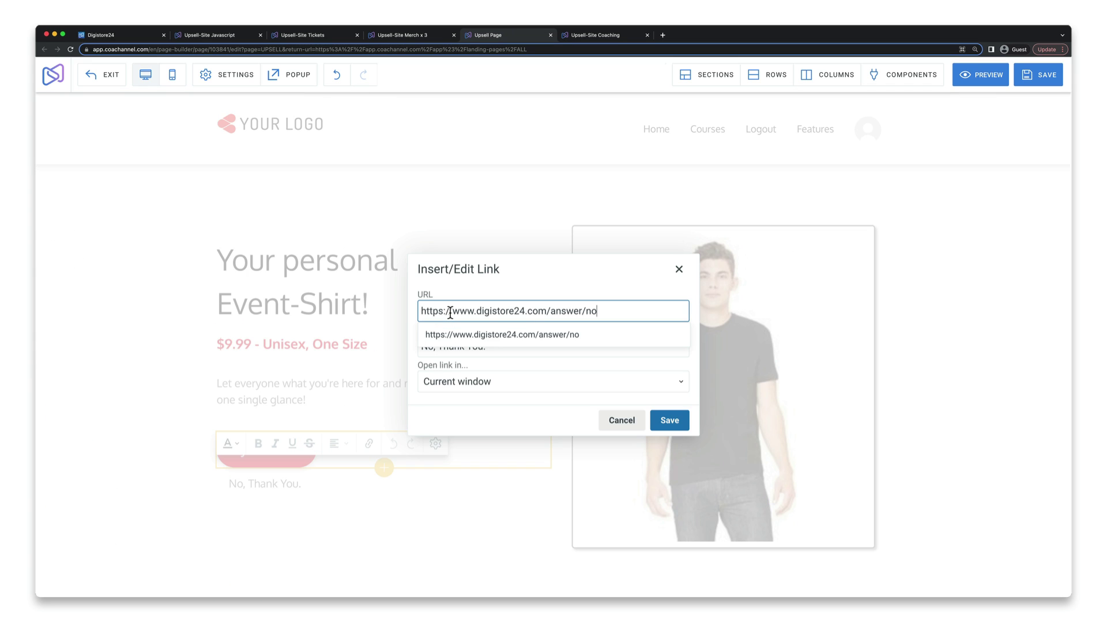
pyautogui.click(668, 423)
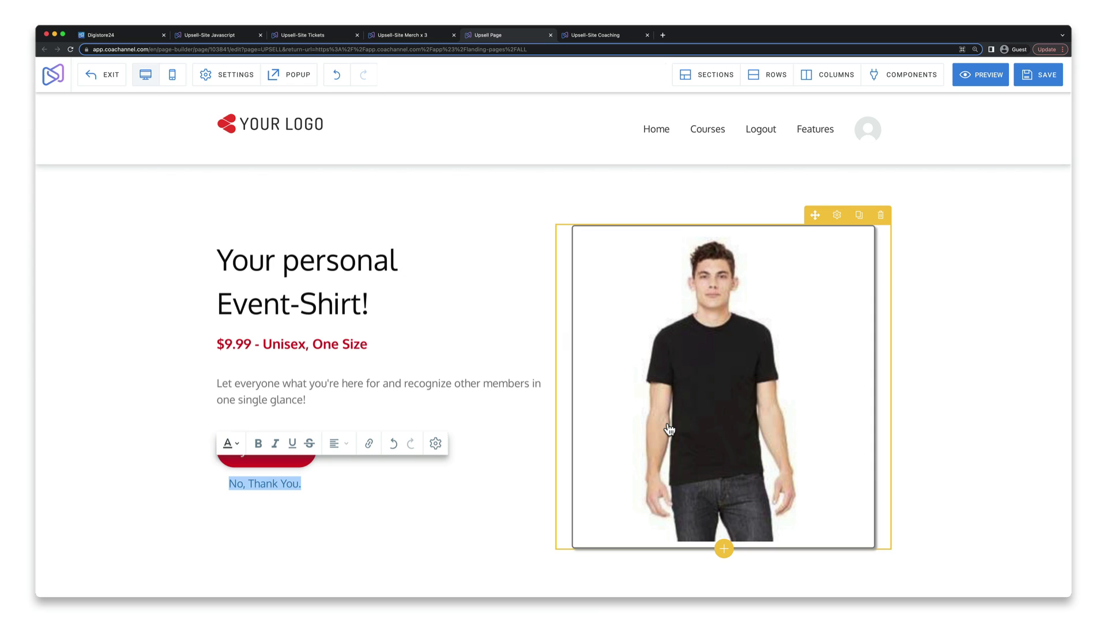
pyautogui.click(403, 36)
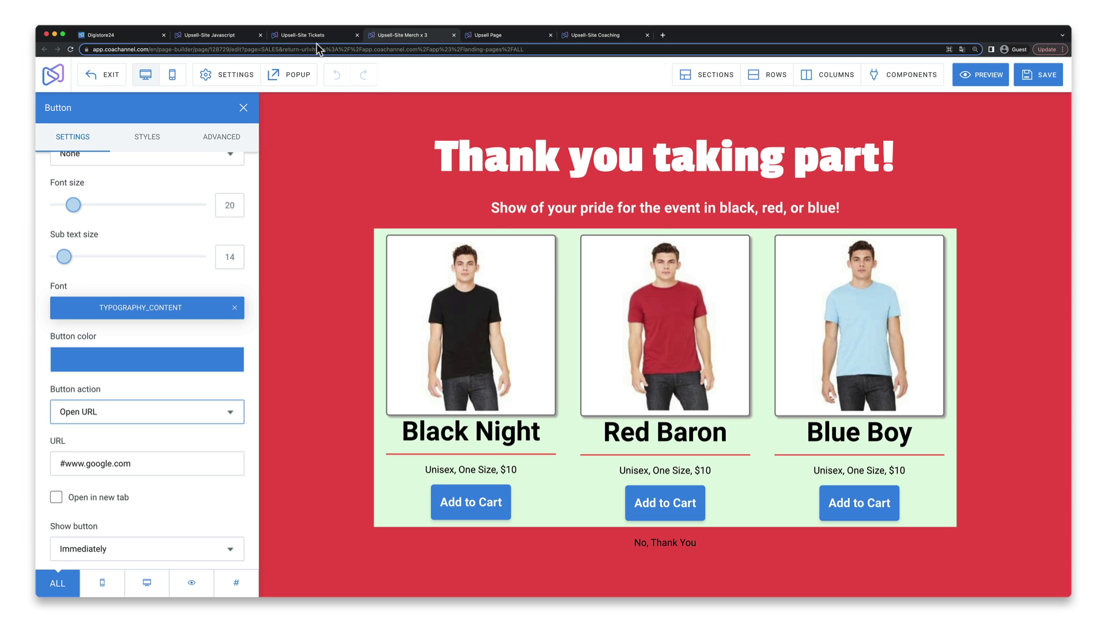
pyautogui.click(106, 36)
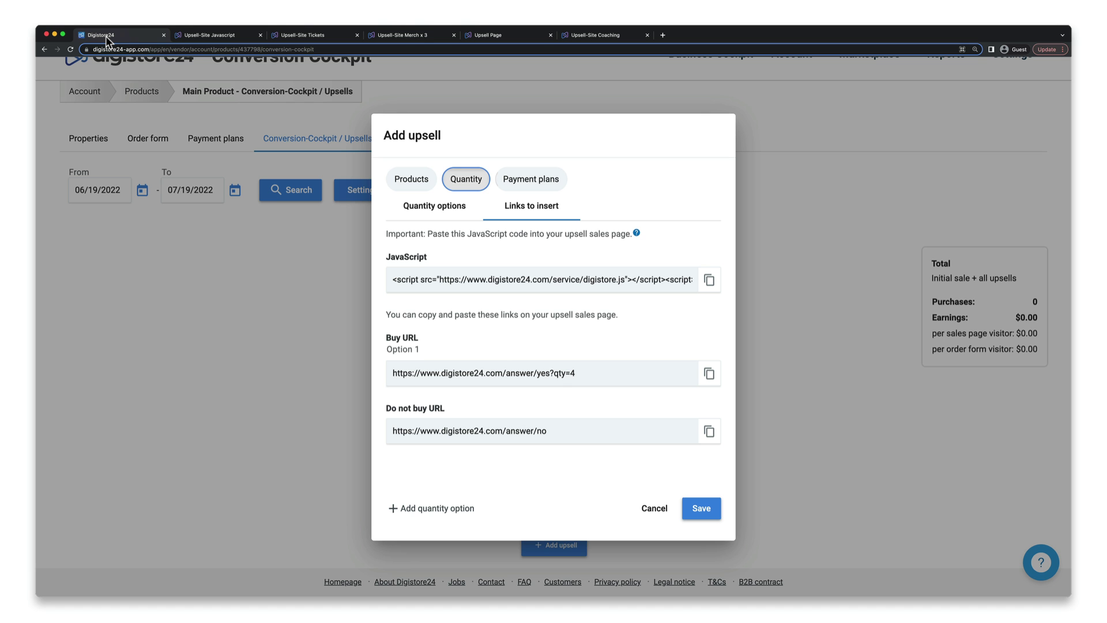
# Add Merch-Shirt (red) as Product 2 and Merch-Shirt (blue) as Product 3
pyautogui.click(403, 179)
pyautogui.click(437, 207)
pyautogui.click(432, 513)
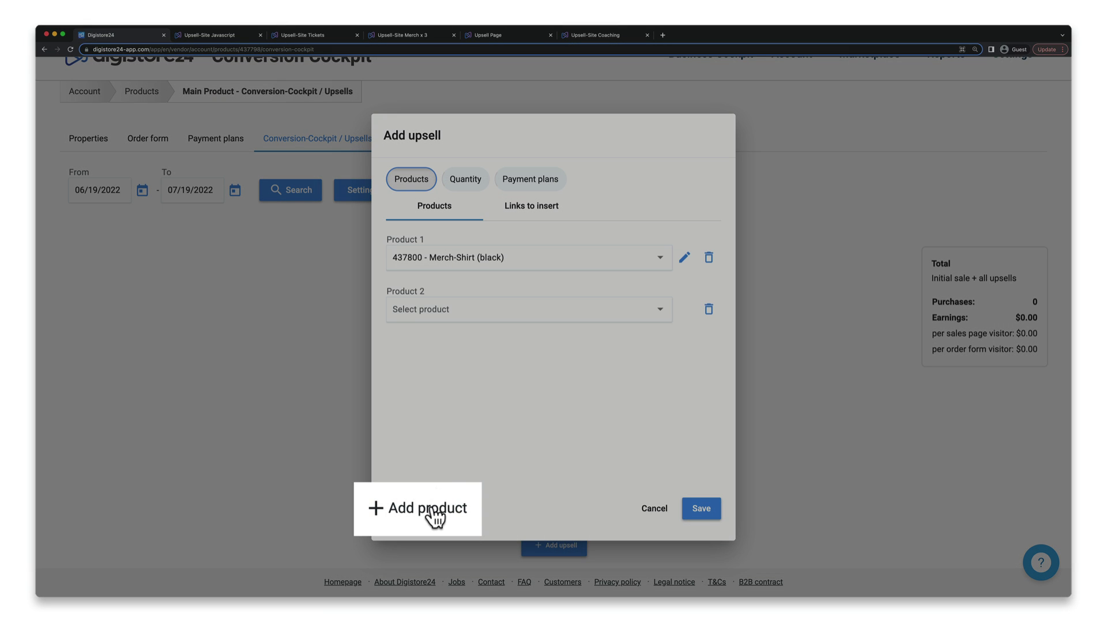
pyautogui.click(433, 513)
pyautogui.click(481, 316)
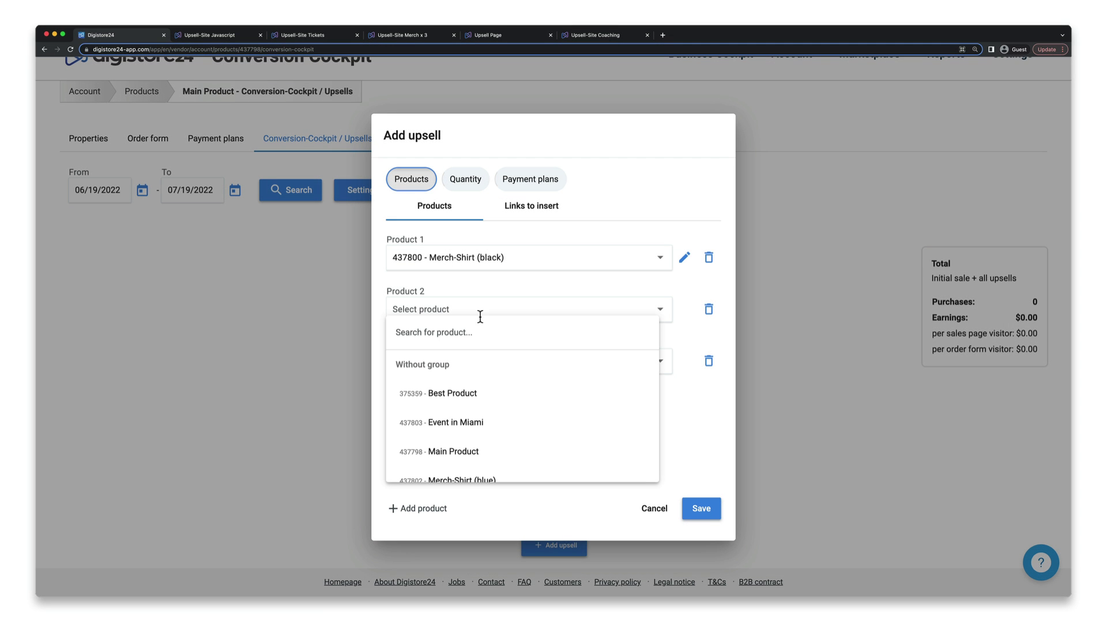
pyautogui.scroll(-2, 519, 449)
pyautogui.click(519, 447)
pyautogui.click(512, 364)
pyautogui.scroll(-2, 526, 438)
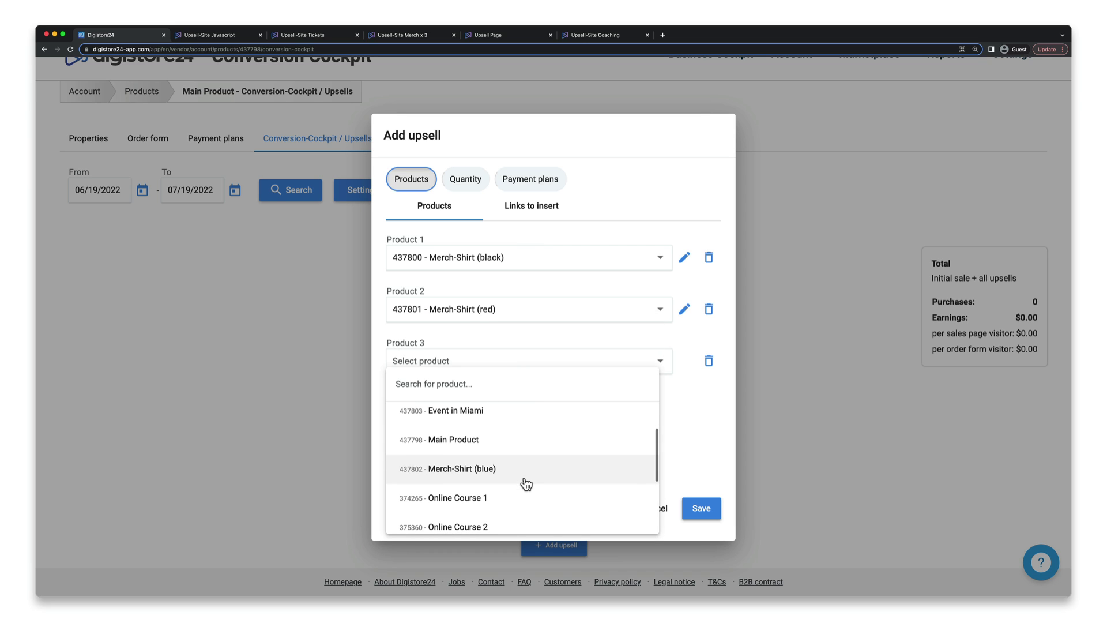
pyautogui.click(511, 472)
# Copy Product 1's buy URL from the upsell's links to insert
pyautogui.click(531, 218)
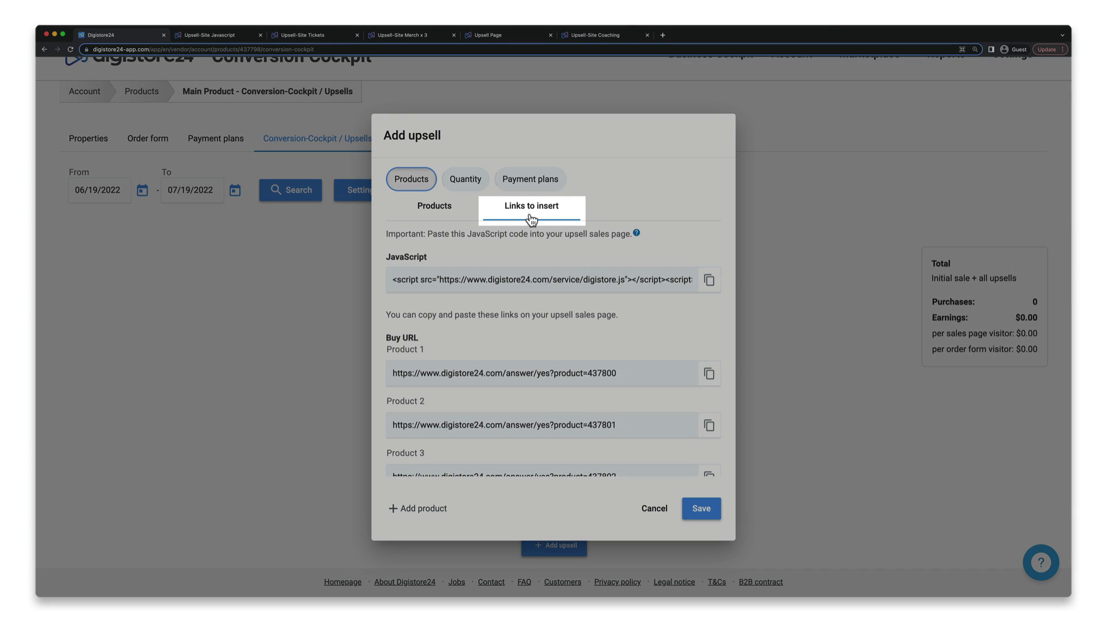
pyautogui.scroll(-3, 677, 342)
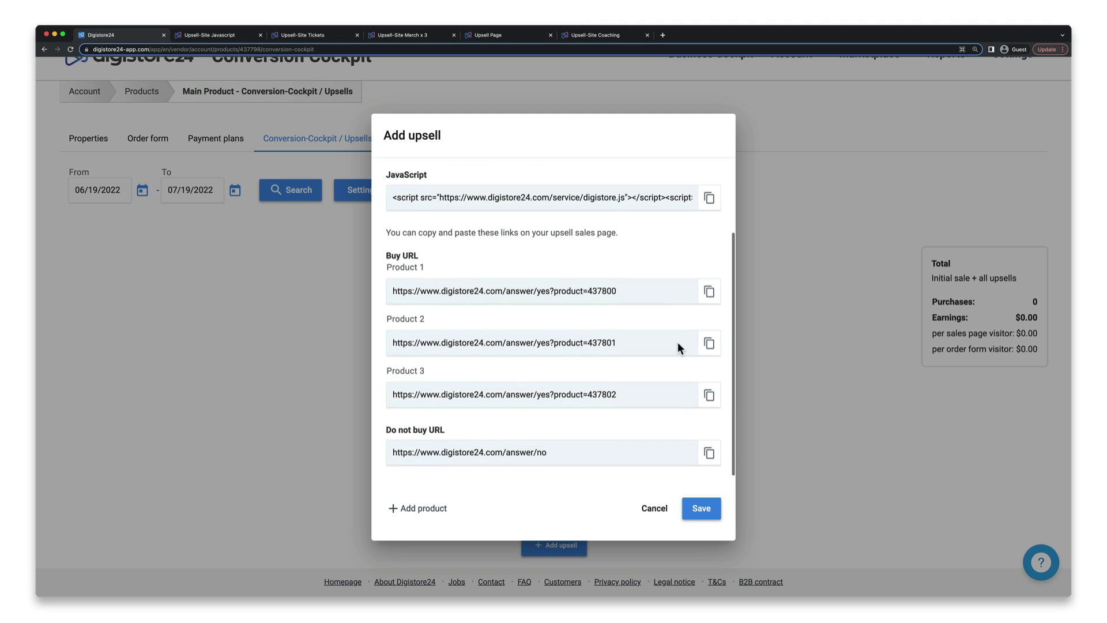
pyautogui.click(708, 291)
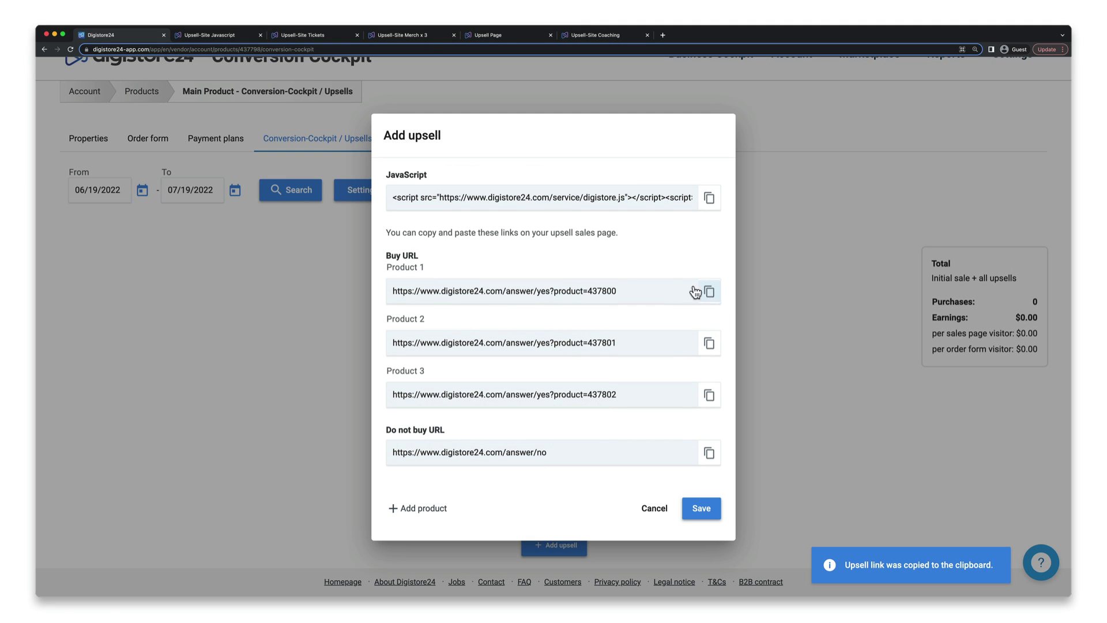
pyautogui.click(420, 35)
# Set the Black Night and Red Baron Add to Cart URLs to Products 1 and 2 buy links
pyautogui.click(481, 506)
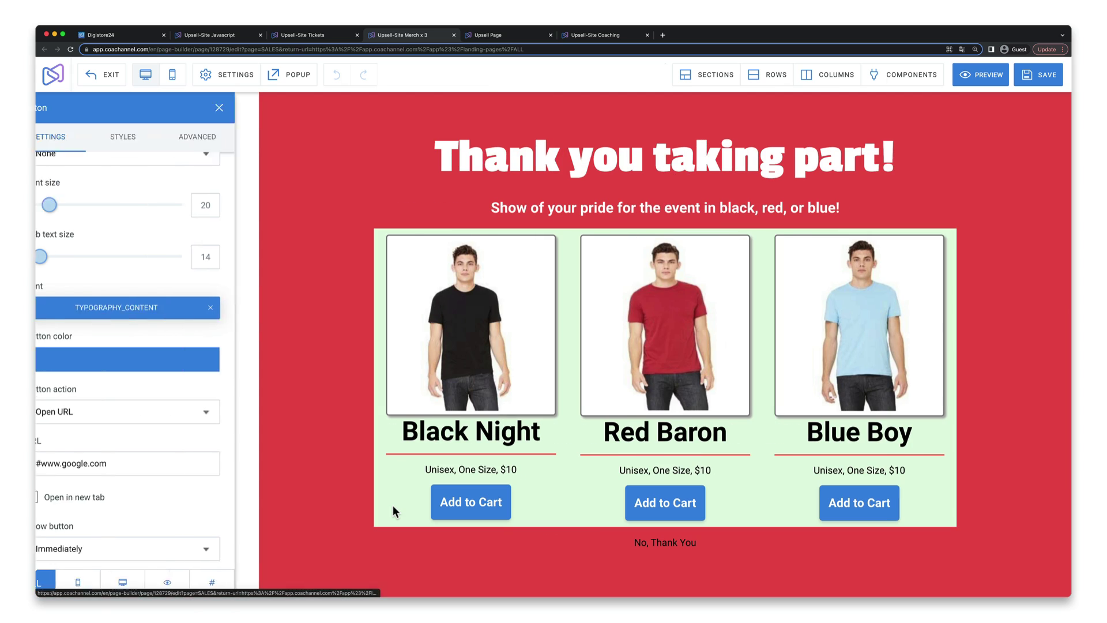
pyautogui.tripleClick(223, 470)
pyautogui.hotkey('ctrl', 'v')
pyautogui.press('super+1')
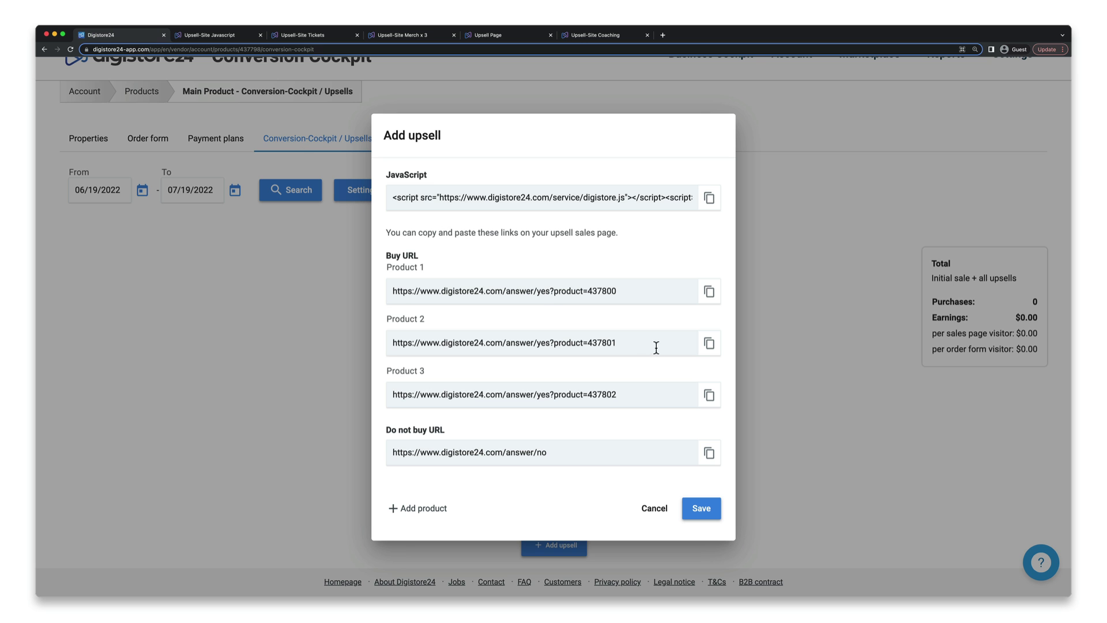
pyautogui.click(707, 345)
pyautogui.click(402, 35)
pyautogui.click(665, 503)
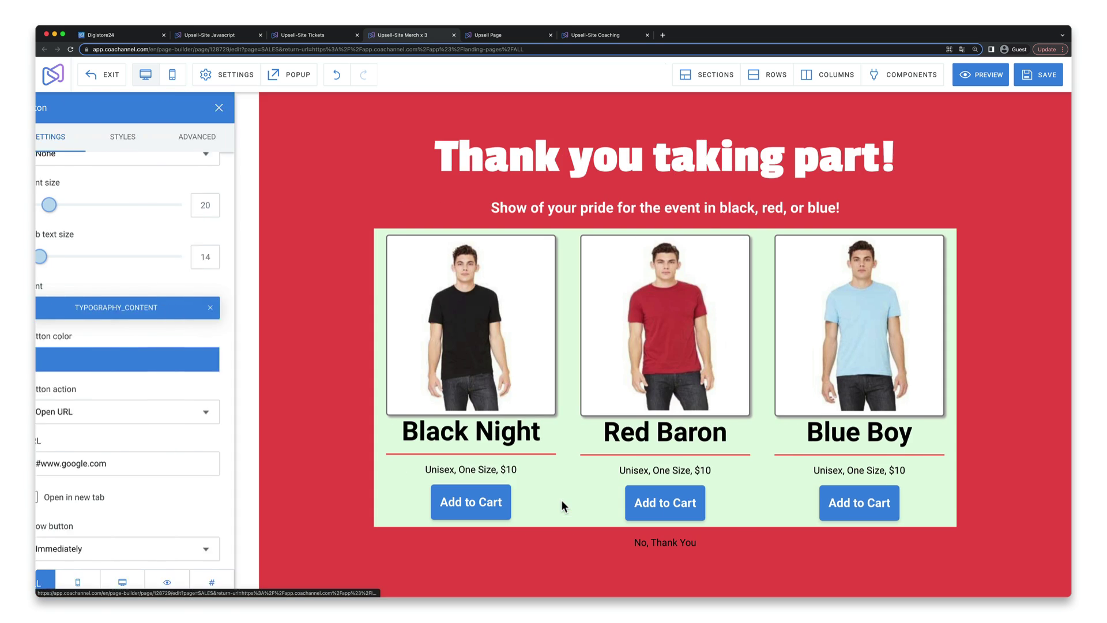
pyautogui.click(185, 463)
pyautogui.tripleClick(185, 463)
pyautogui.hotkey('ctrl', 'v')
# Set Blue Boy's Add to Cart URL to Product 3's buy link (product=437802)
pyautogui.click(116, 37)
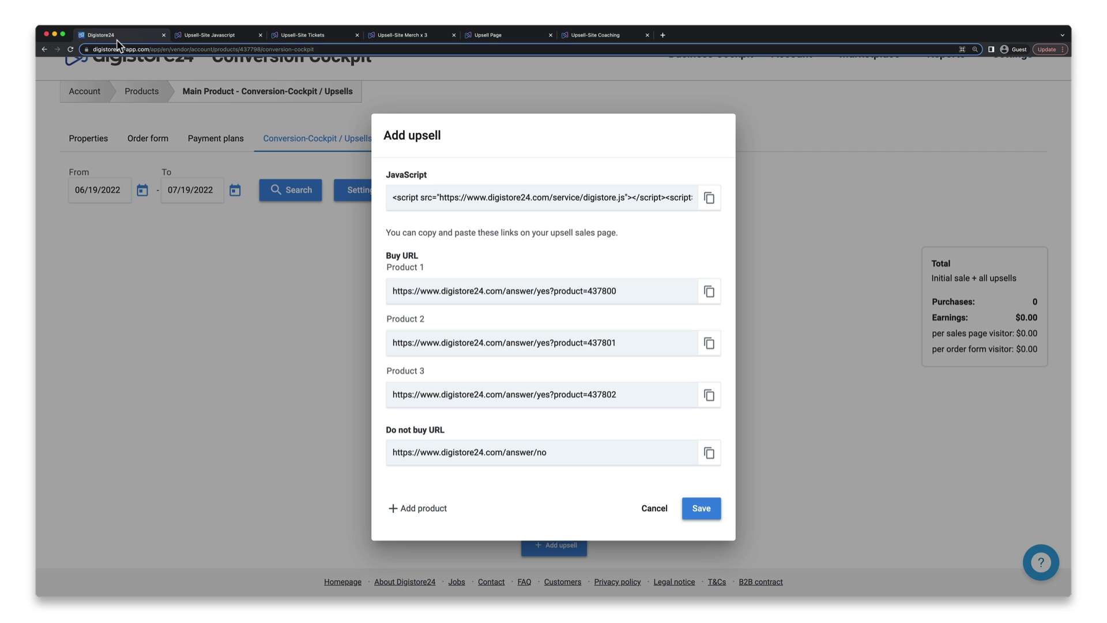
pyautogui.click(709, 395)
pyautogui.press('super+4')
pyautogui.click(859, 503)
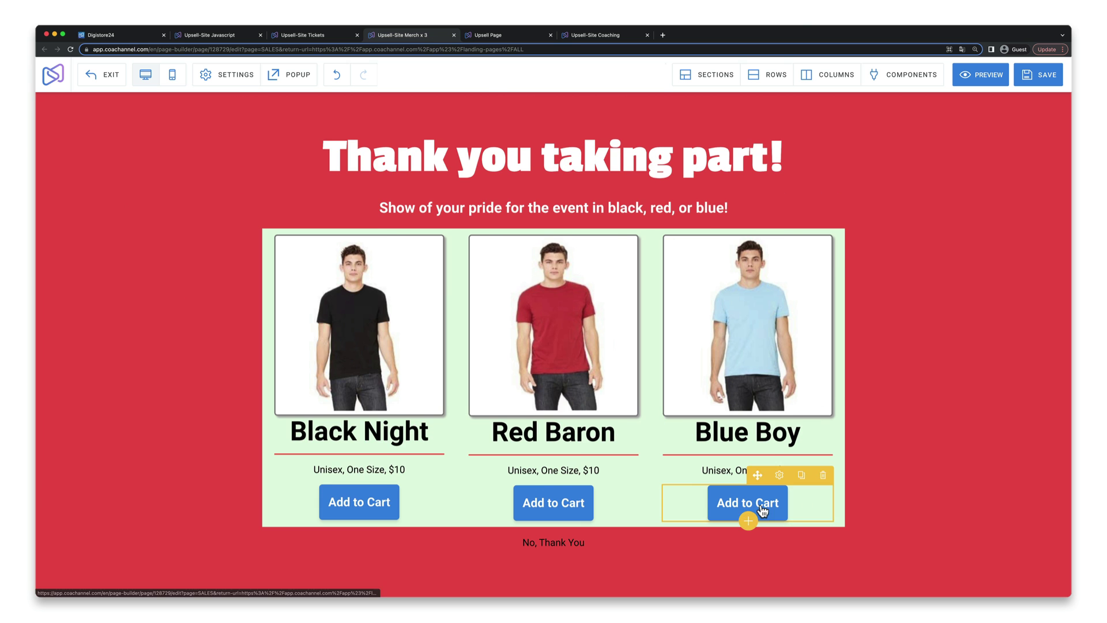
pyautogui.tripleClick(210, 465)
pyautogui.hotkey('ctrl', 'v')
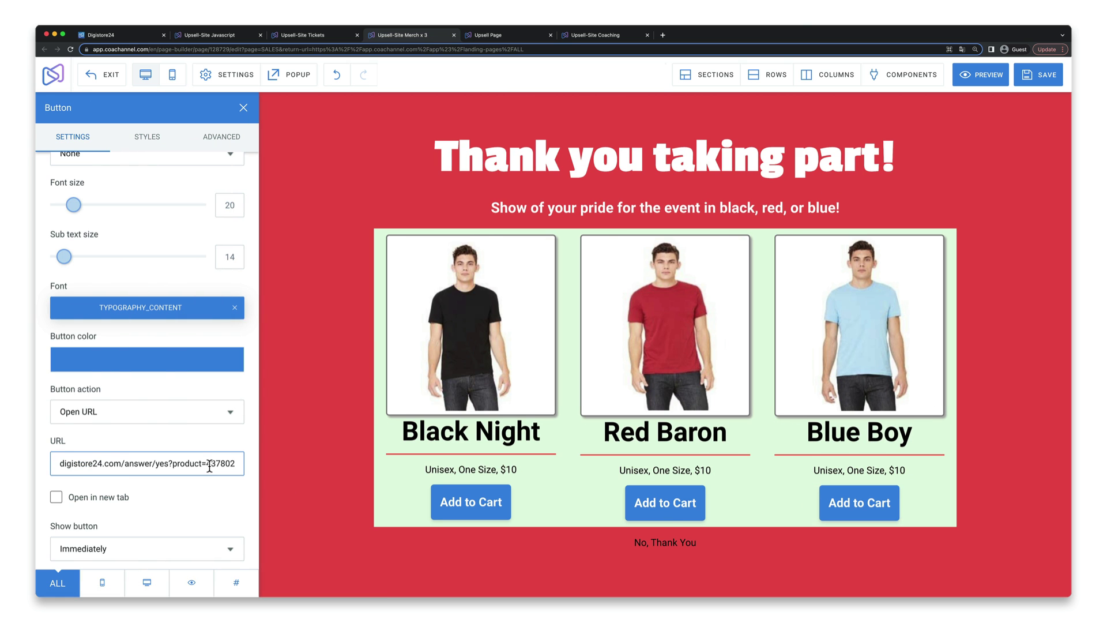
# Link the Merch page's 'No, Thank You' text to the do-not-buy URL
pyautogui.click(118, 35)
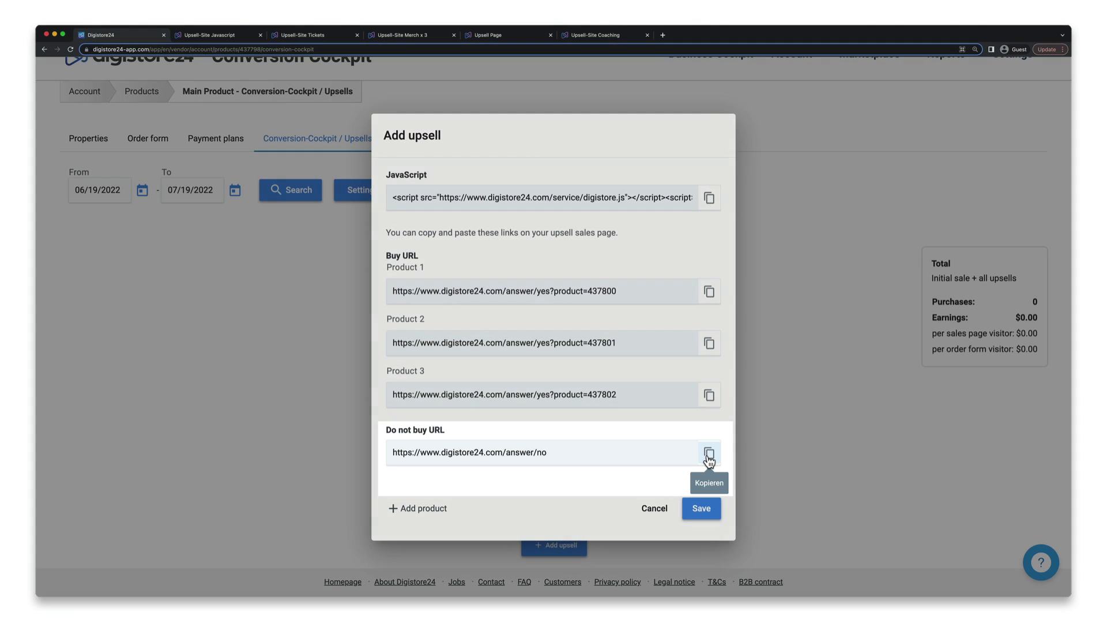
pyautogui.click(709, 454)
pyautogui.click(397, 37)
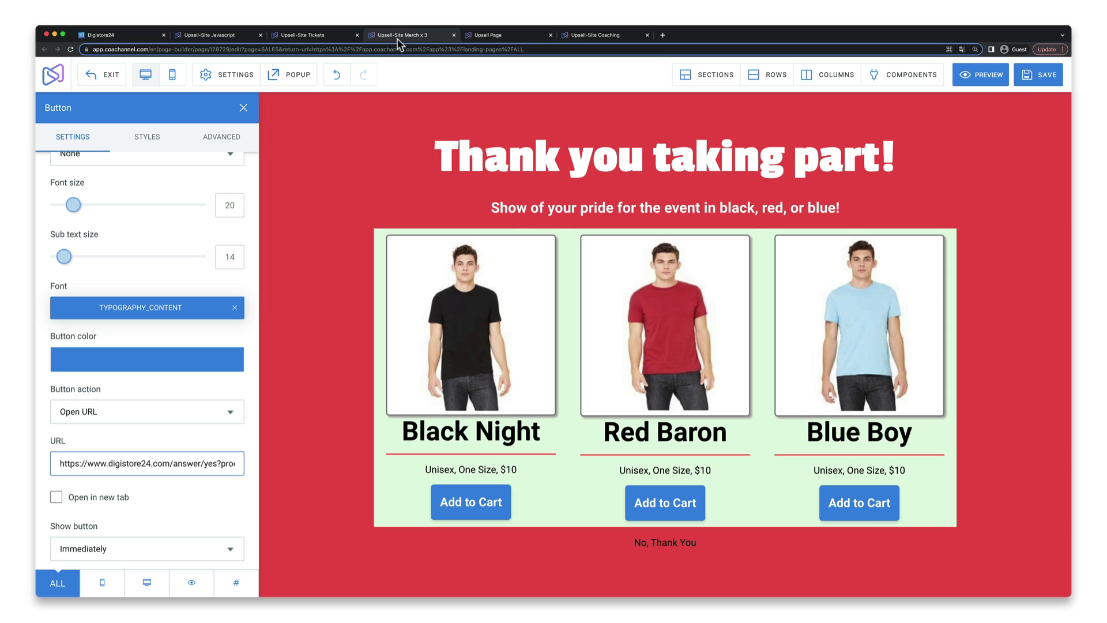
pyautogui.click(677, 549)
pyautogui.click(553, 545)
pyautogui.click(426, 511)
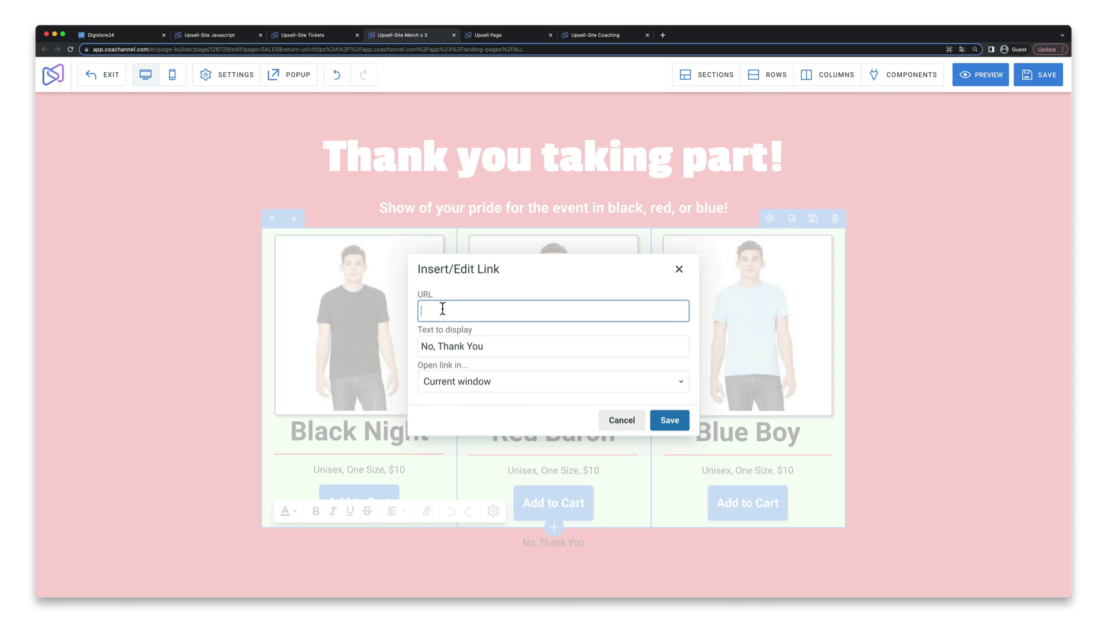
pyautogui.press('super+v')
pyautogui.click(669, 421)
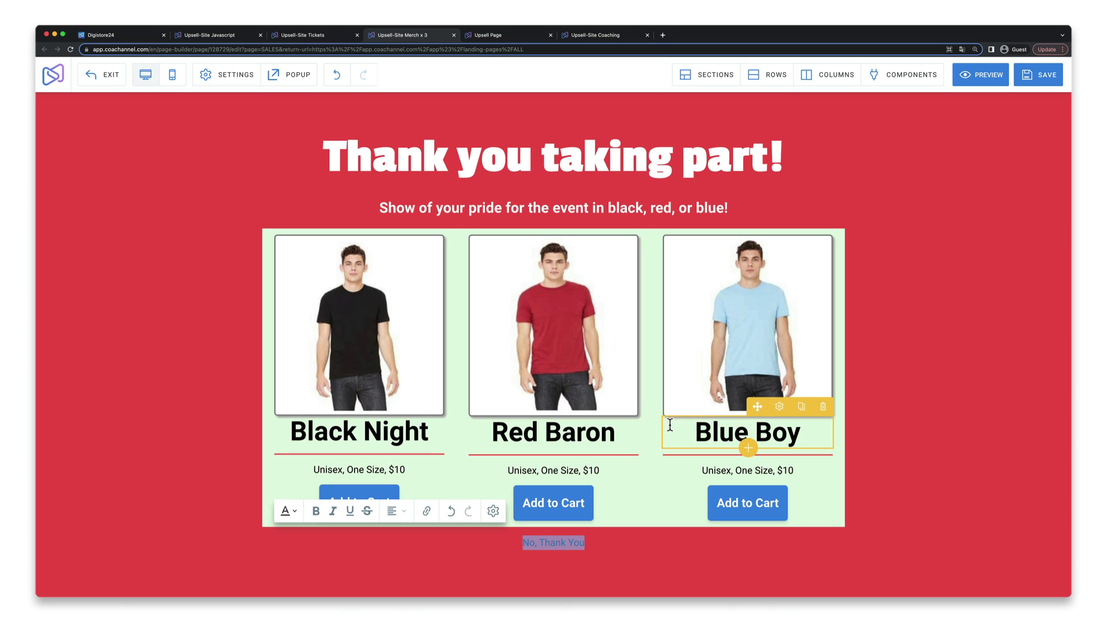
# Open the Tickets upsell page and select the 'Miami, FL' text on the Delicious Cooking Expo page
pyautogui.click(323, 37)
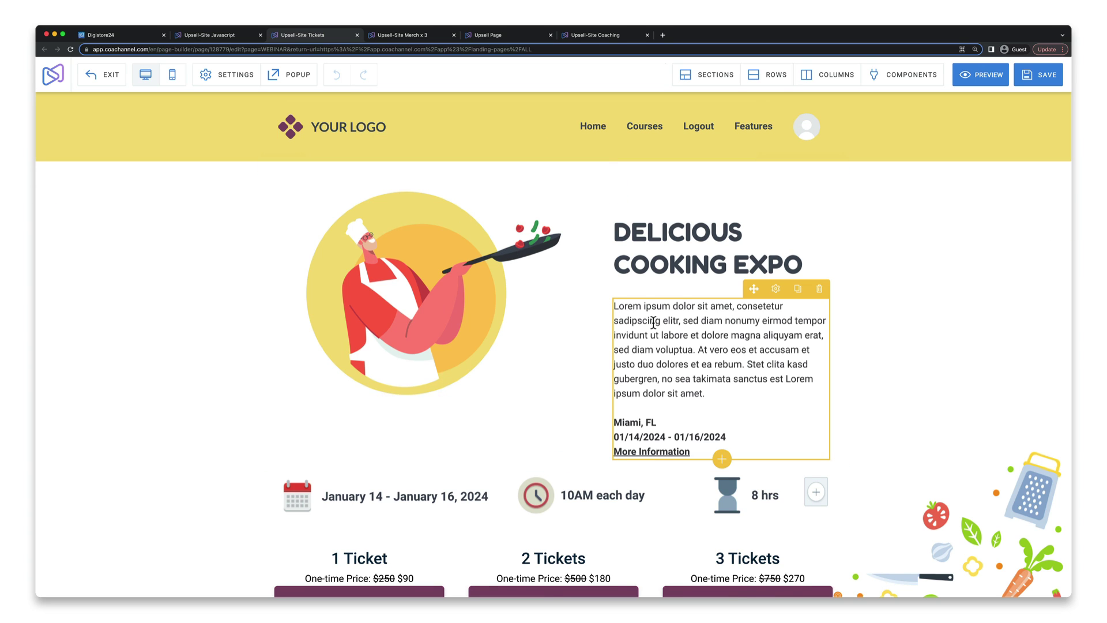
pyautogui.scroll(-2, 654, 322)
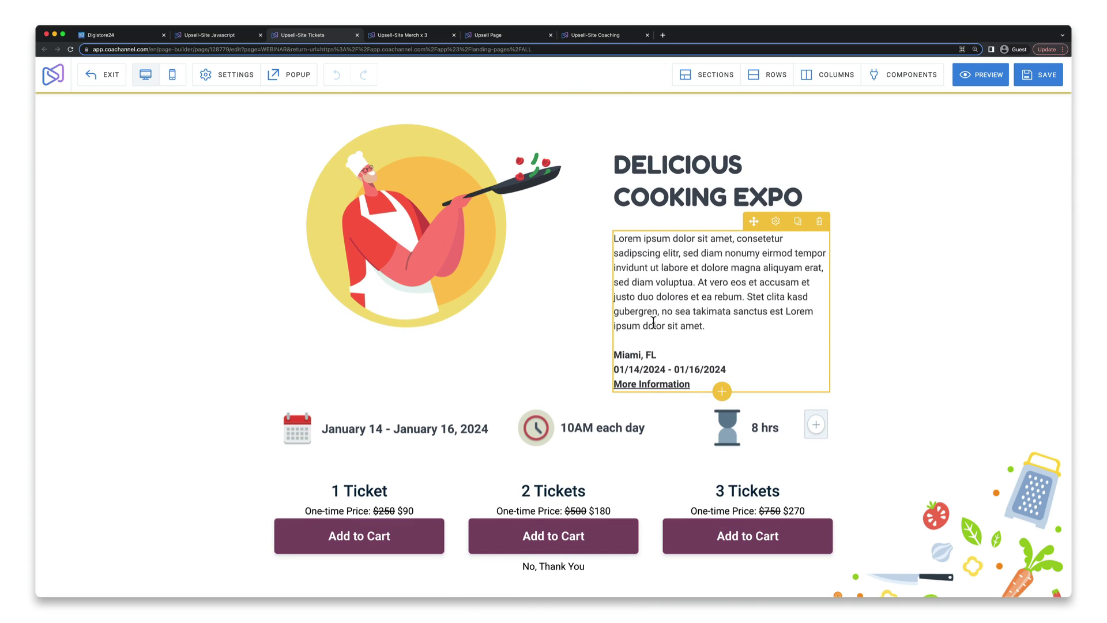
pyautogui.moveTo(657, 354); pyautogui.dragTo(594, 356)
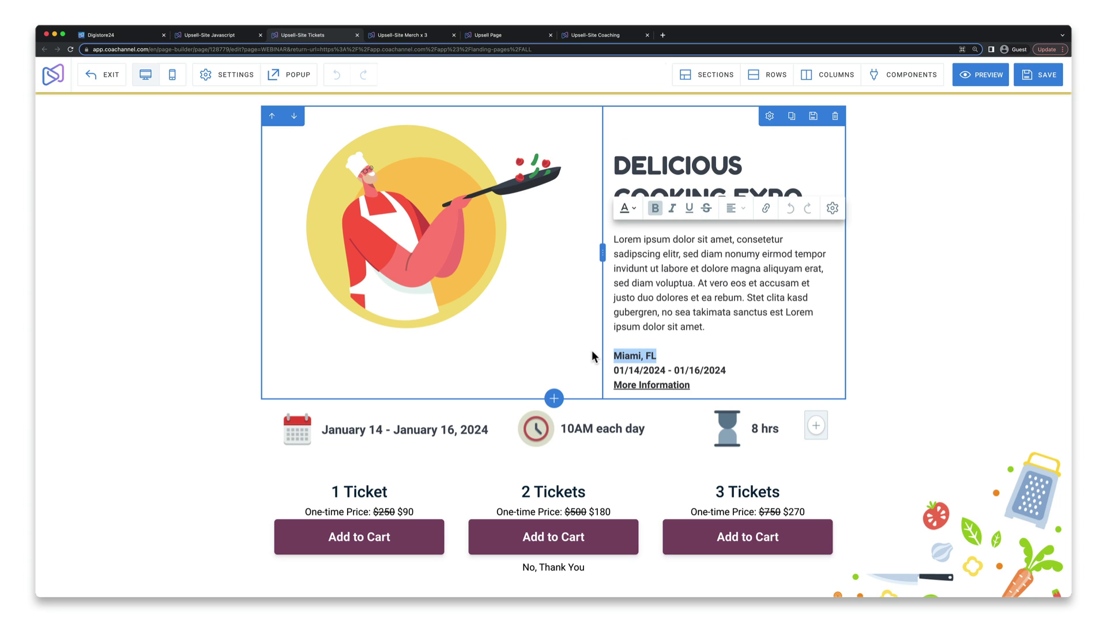
# Choose 437803 - Event in Miami as the upsell product and add two more quantity options
pyautogui.click(127, 35)
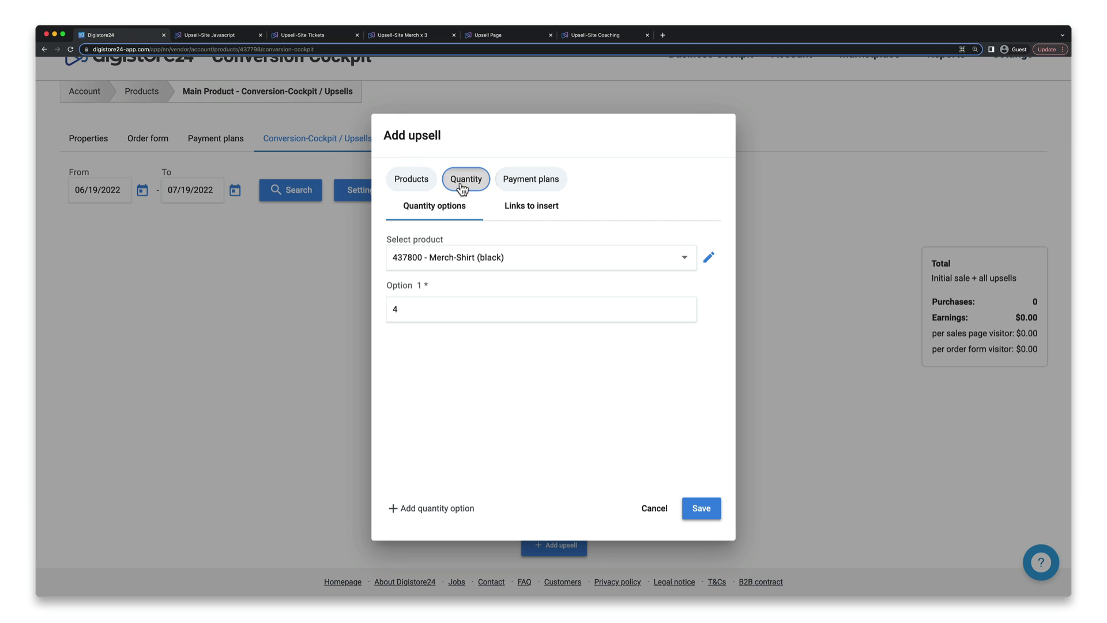
pyautogui.click(576, 261)
pyautogui.click(502, 375)
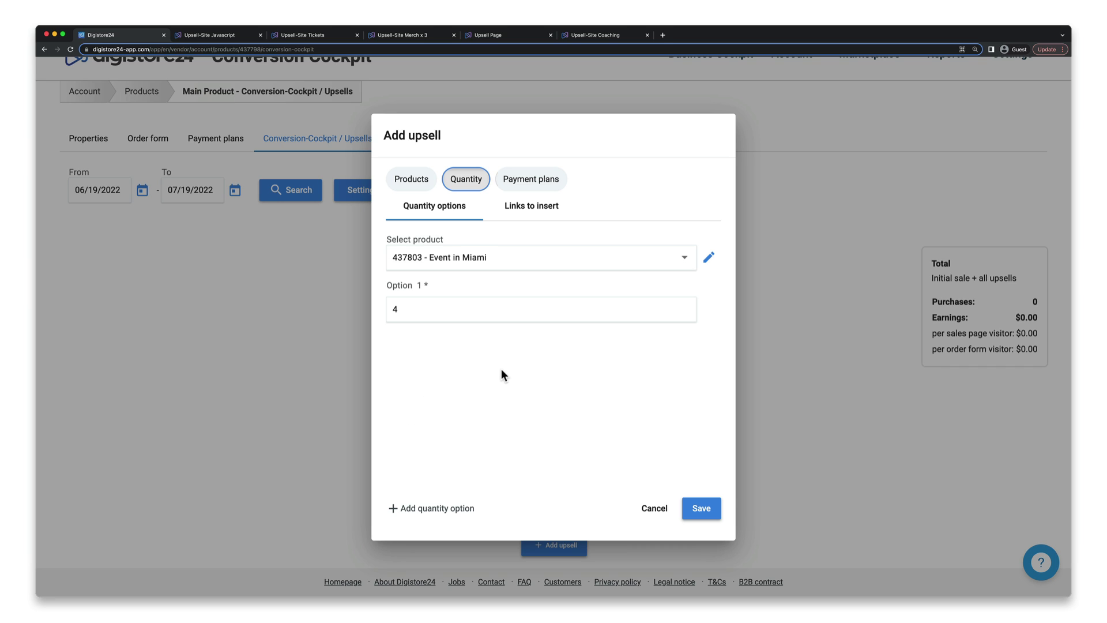
pyautogui.click(456, 511)
pyautogui.click(456, 513)
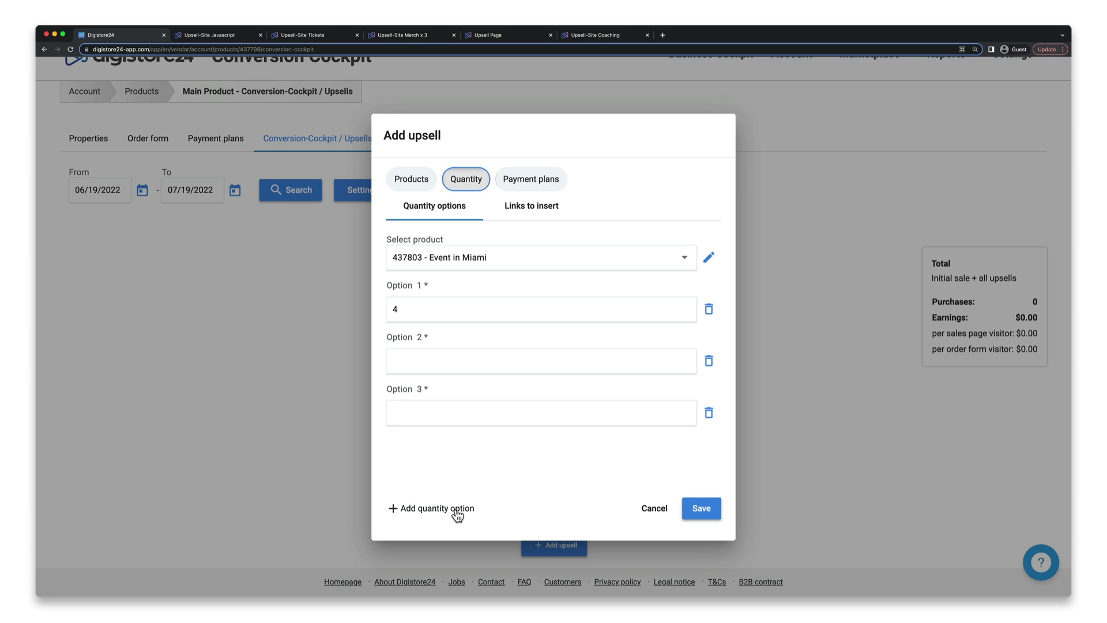
# Set the three quantity options to 1, 2 and 3
pyautogui.click(502, 309)
pyautogui.press('BackSpace')
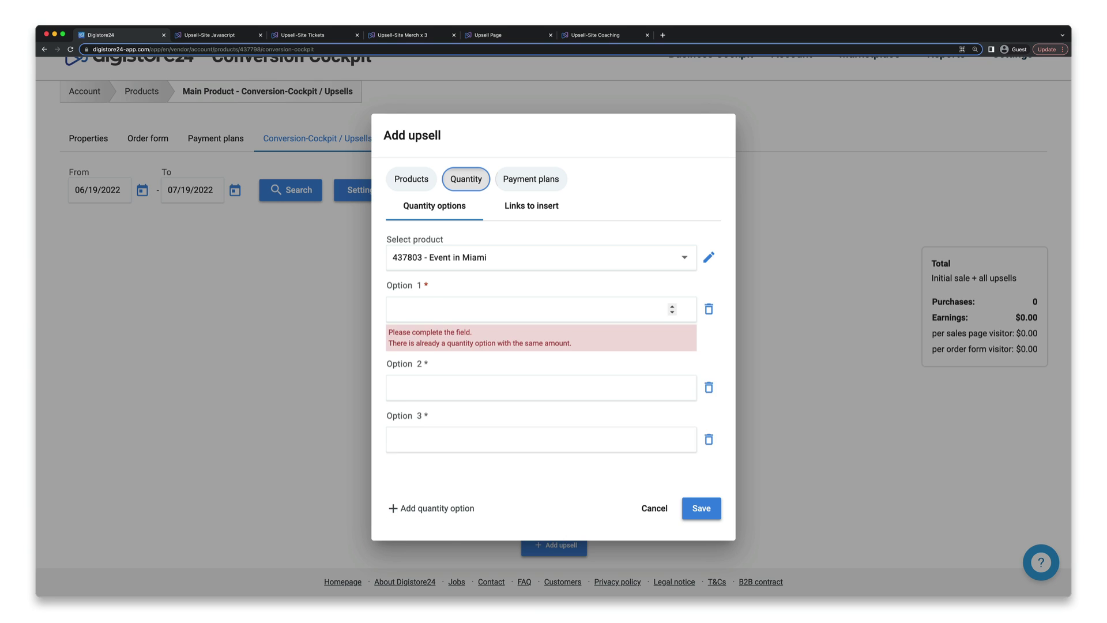
pyautogui.write('1')
pyautogui.click(460, 364)
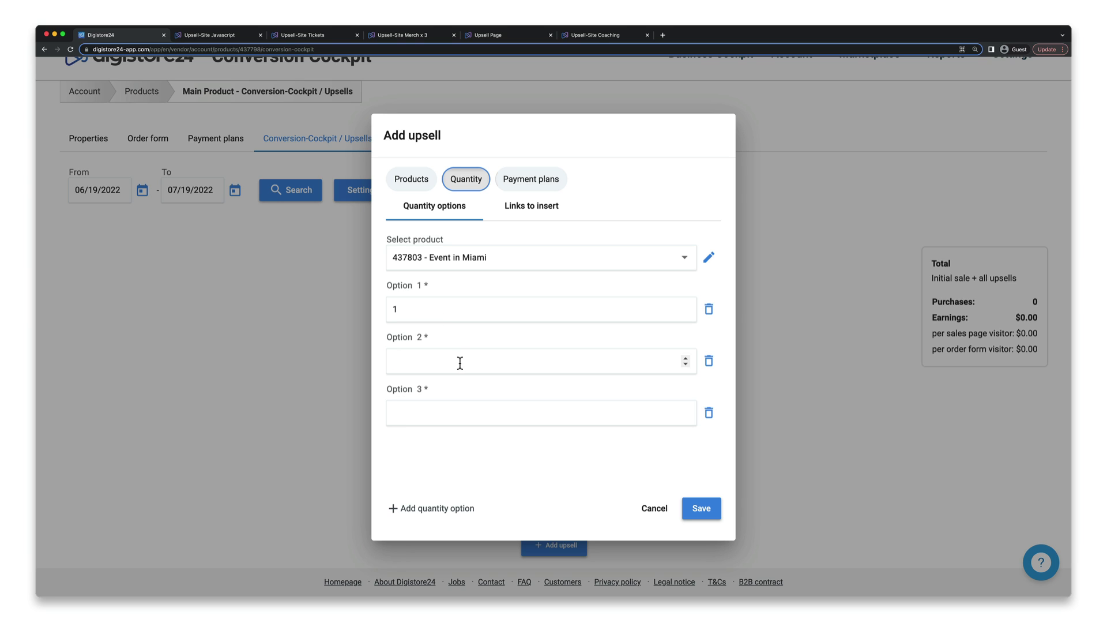
pyautogui.write('2')
pyautogui.click(474, 411)
pyautogui.write('3')
# Paste the quantity 1 buy URL into the 1 Ticket Add to Cart button's link
pyautogui.click(531, 207)
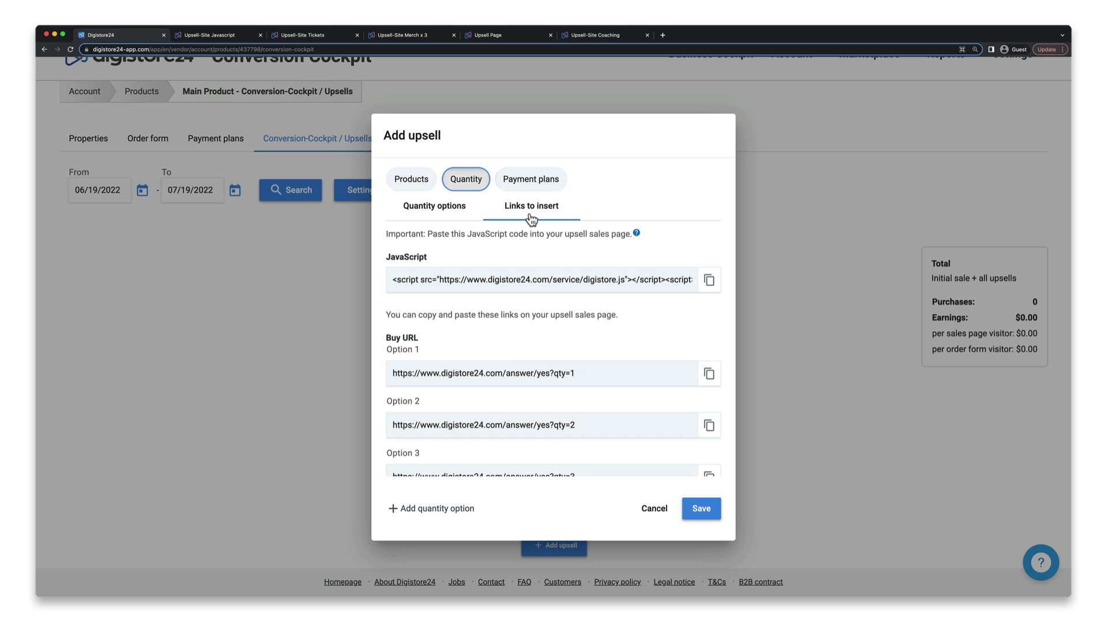
pyautogui.scroll(-2, 594, 327)
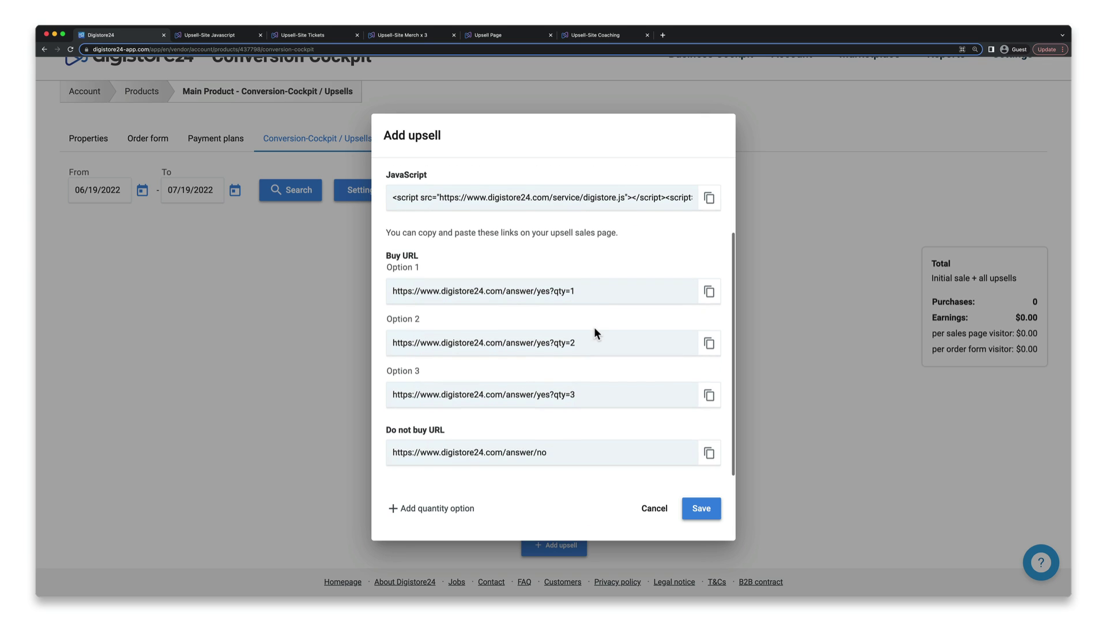
pyautogui.click(707, 299)
pyautogui.click(306, 36)
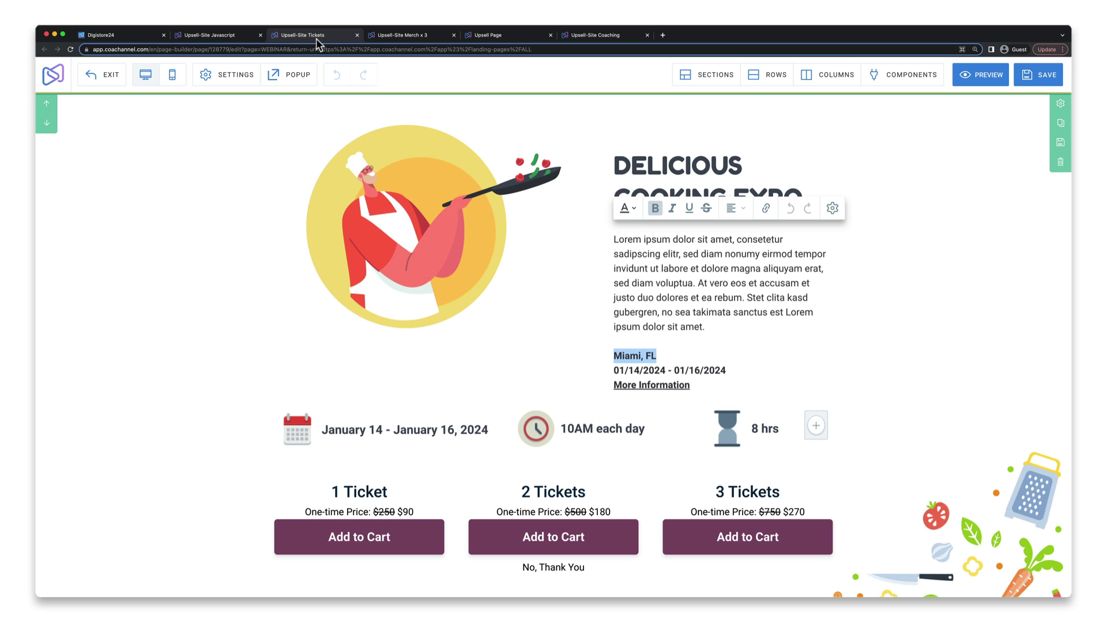
pyautogui.click(327, 532)
pyautogui.scroll(-5, 153, 505)
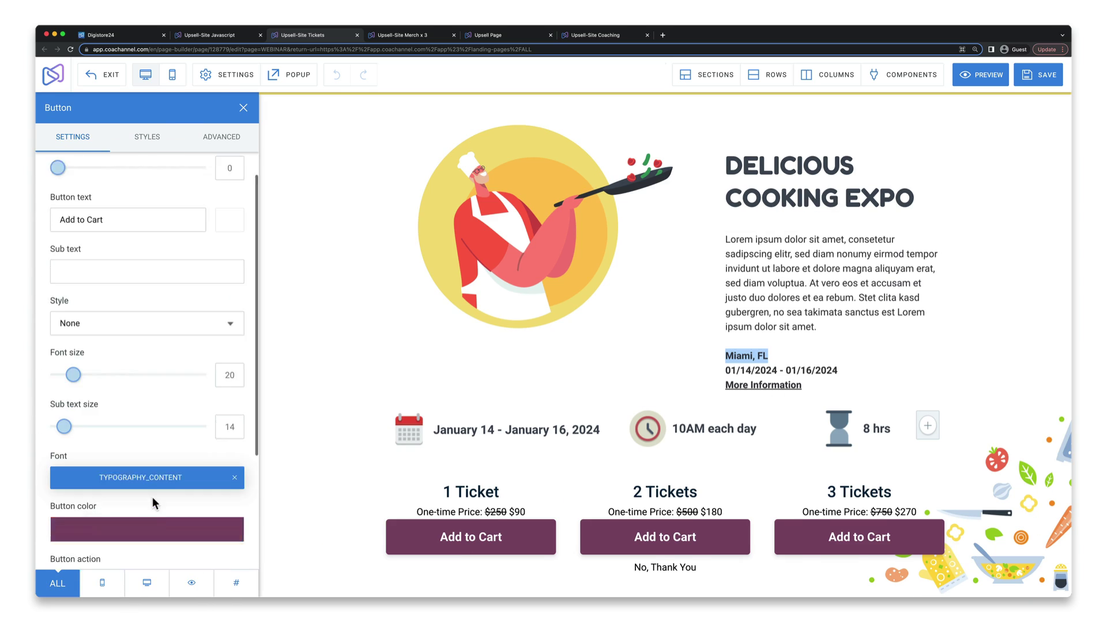
pyautogui.tripleClick(181, 466)
pyautogui.press('super+v')
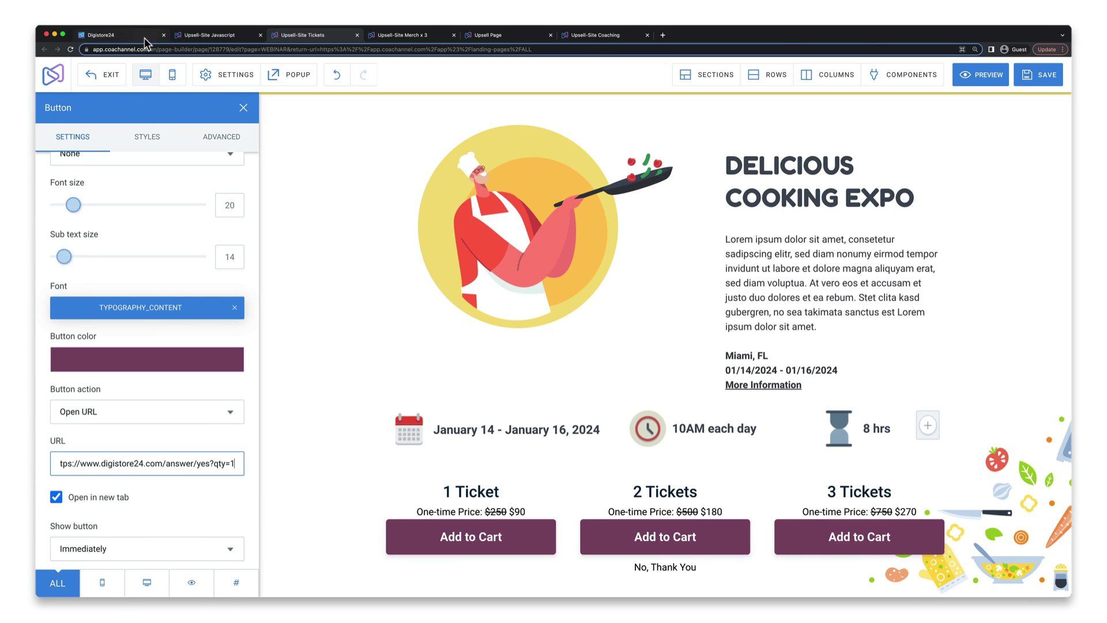
# Link the 2 Tickets and 3 Tickets Add to Cart buttons to the quantity 2 and 3 buy URLs
pyautogui.click(145, 35)
pyautogui.click(709, 343)
pyautogui.click(306, 35)
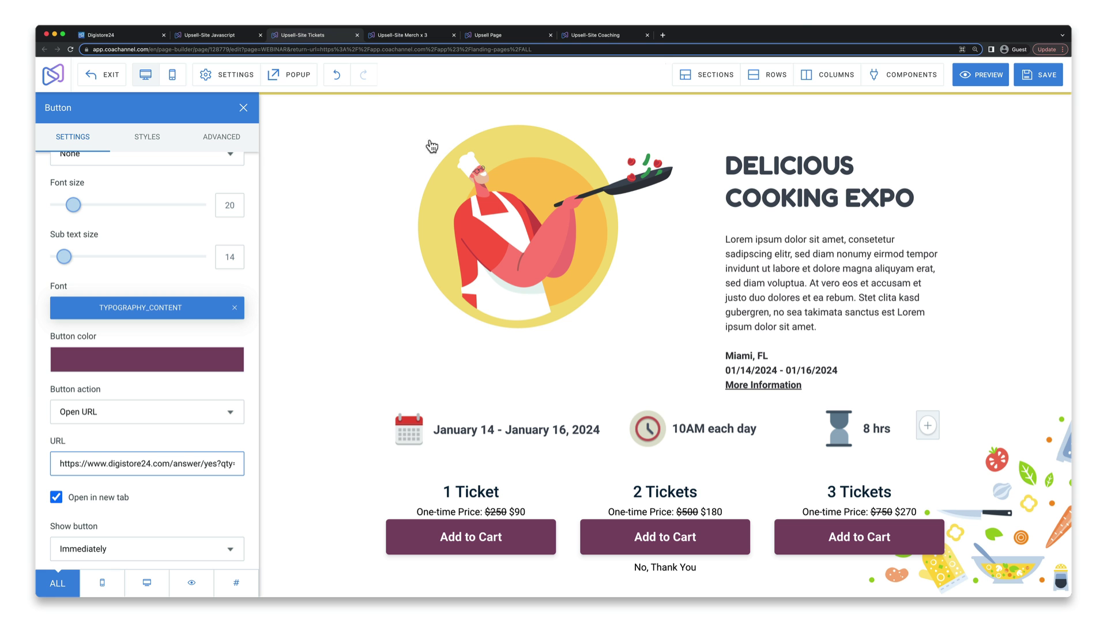
pyautogui.click(692, 540)
pyautogui.tripleClick(181, 463)
pyautogui.press('super+v')
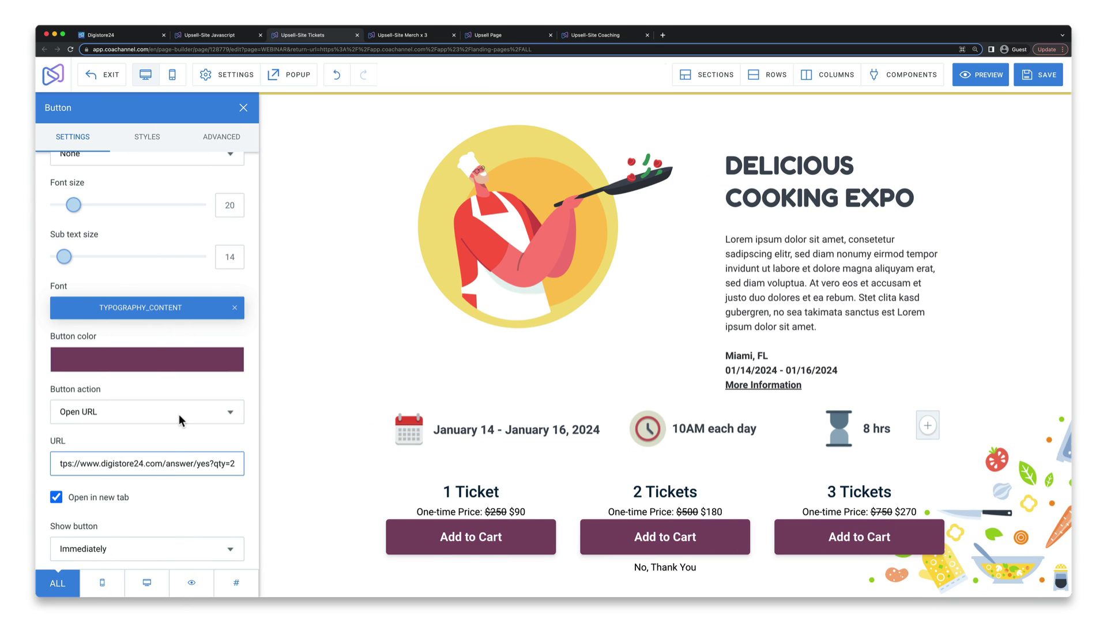
pyautogui.click(115, 35)
pyautogui.click(704, 404)
pyautogui.click(306, 35)
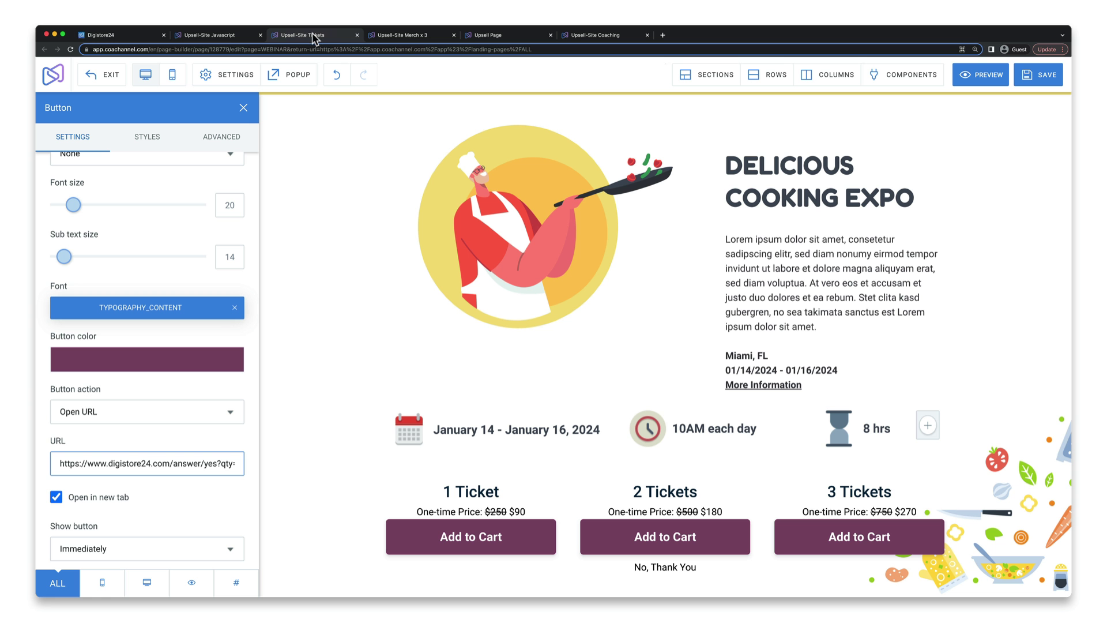
pyautogui.click(823, 536)
pyautogui.tripleClick(181, 463)
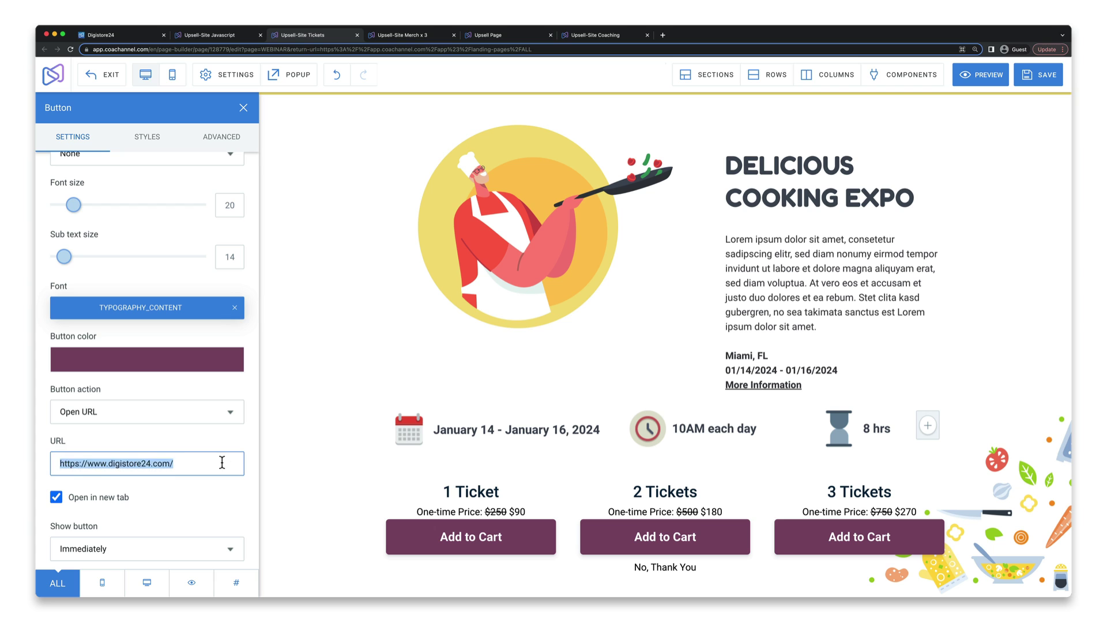
pyautogui.press('super+v')
# Link the 'No, Thank You' text to the Digistore24 do-not-buy URL
pyautogui.click(127, 37)
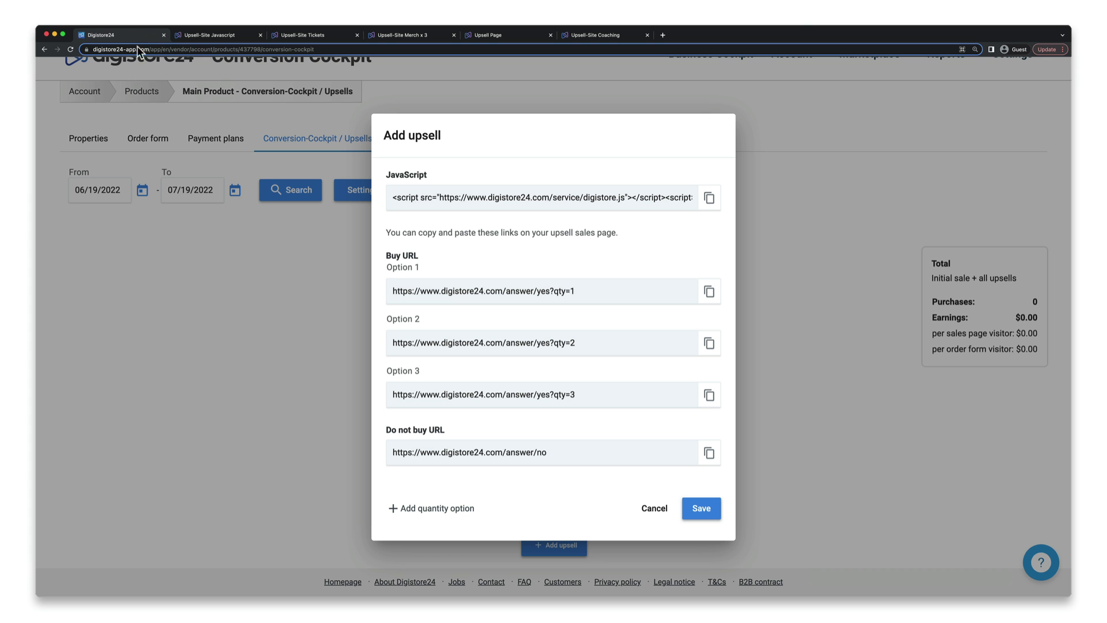
pyautogui.click(709, 454)
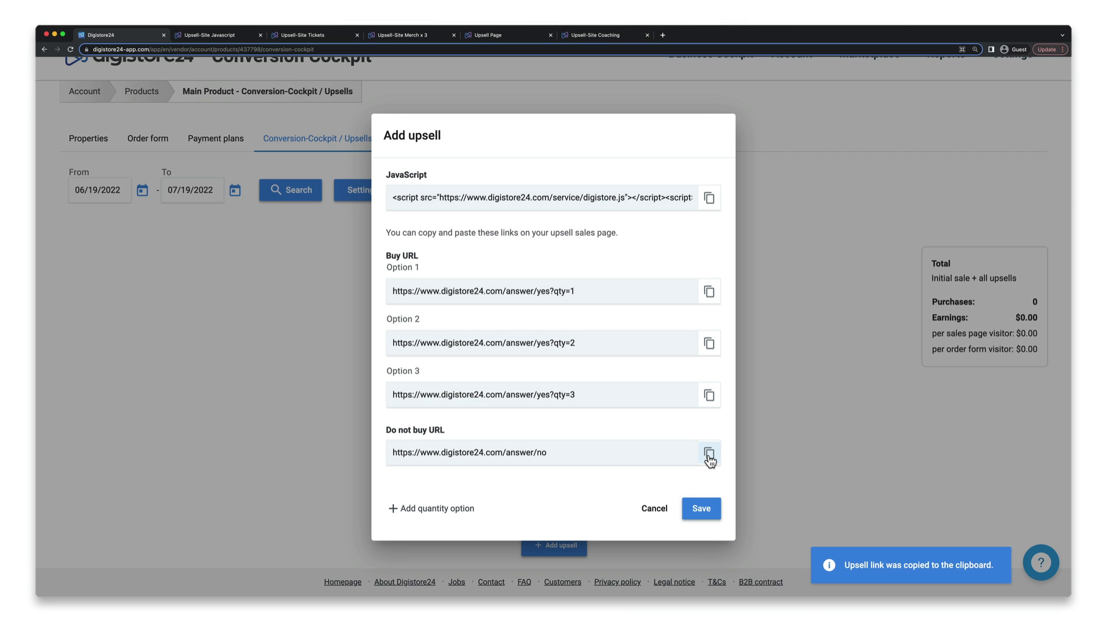
pyautogui.click(322, 36)
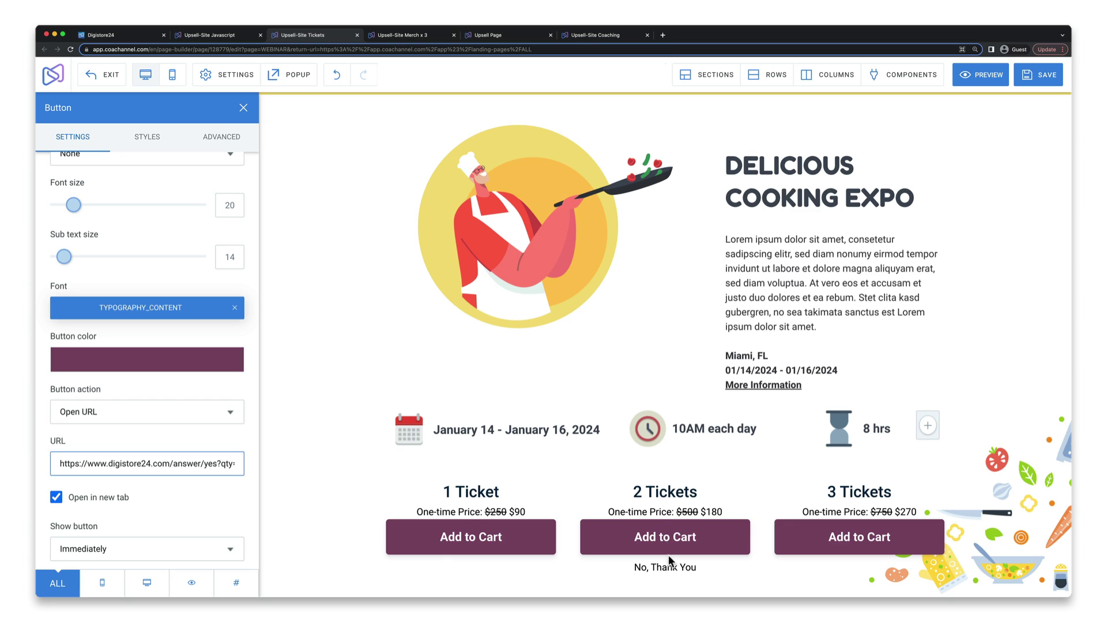
pyautogui.click(565, 567)
pyautogui.tripleClick(565, 567)
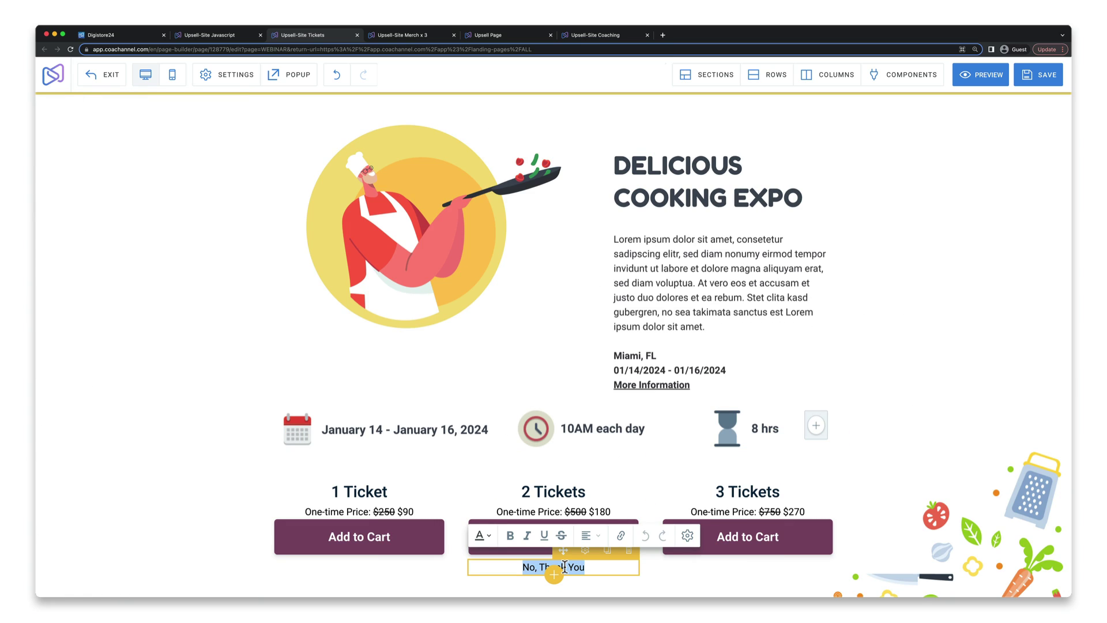
pyautogui.click(621, 535)
pyautogui.press('super+v')
pyautogui.click(667, 420)
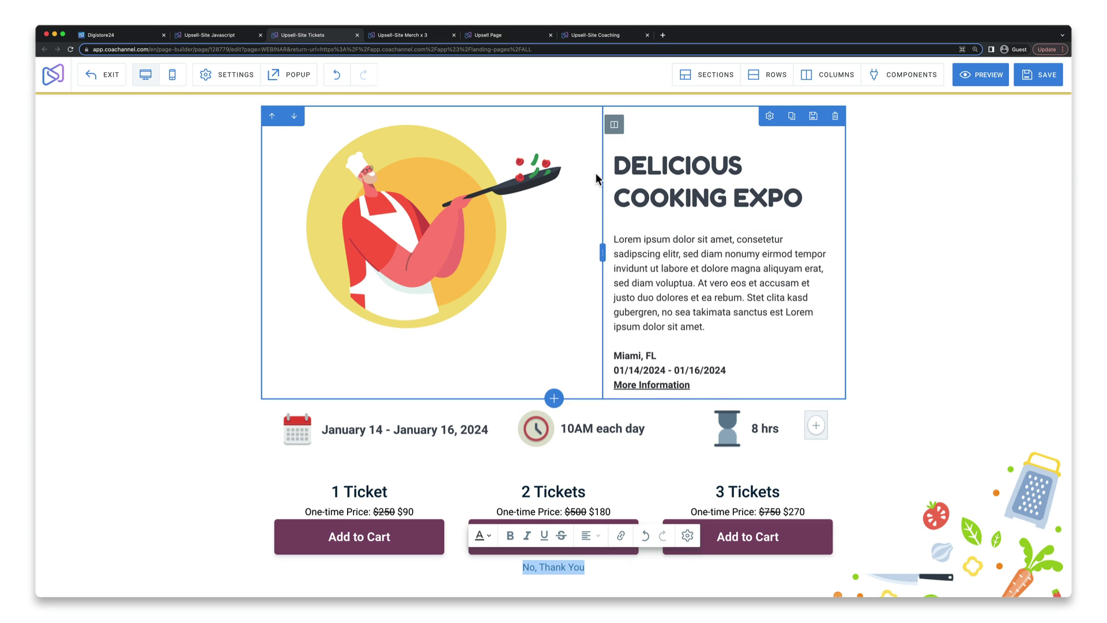
pyautogui.click(588, 37)
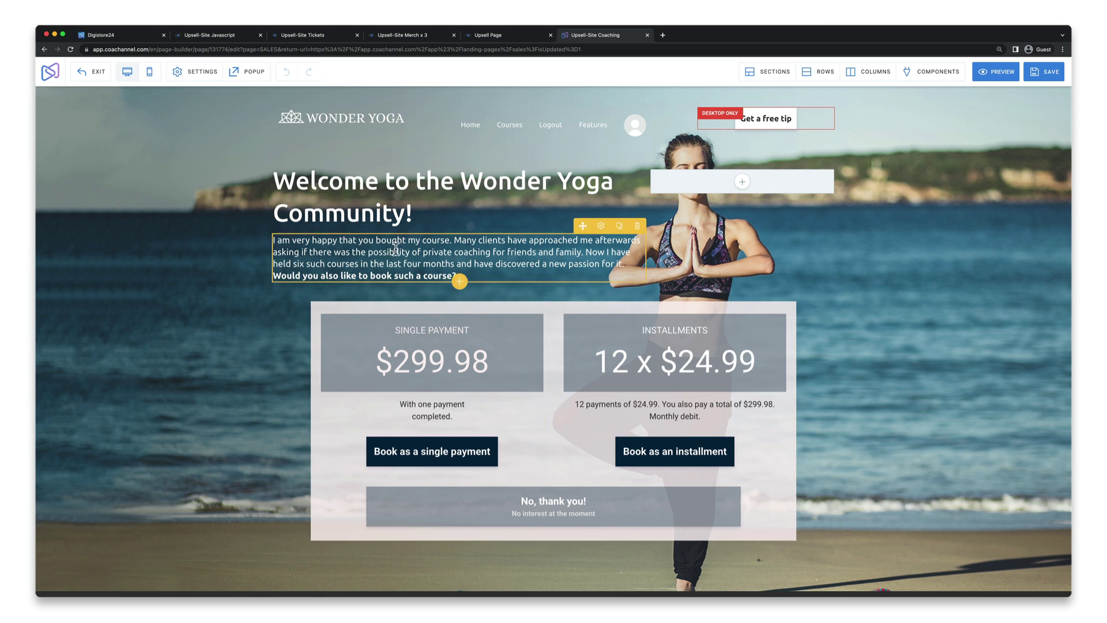
# Switch the upsell to payment plans and choose the Private Yoga-Training product
pyautogui.click(122, 36)
pyautogui.scroll(3, 515, 197)
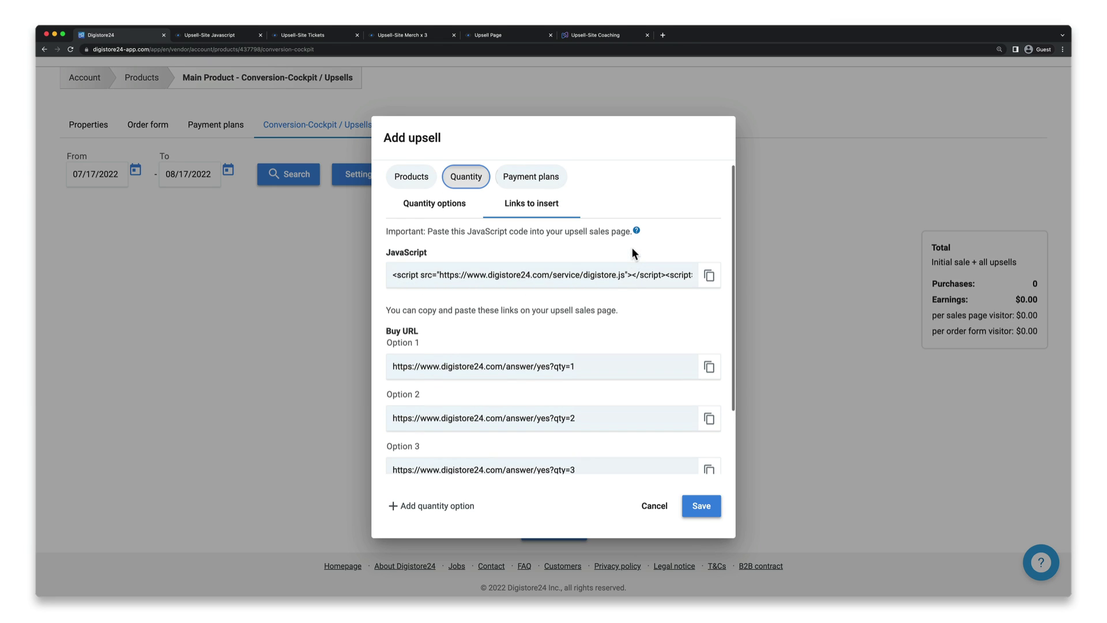
pyautogui.click(548, 181)
pyautogui.click(454, 213)
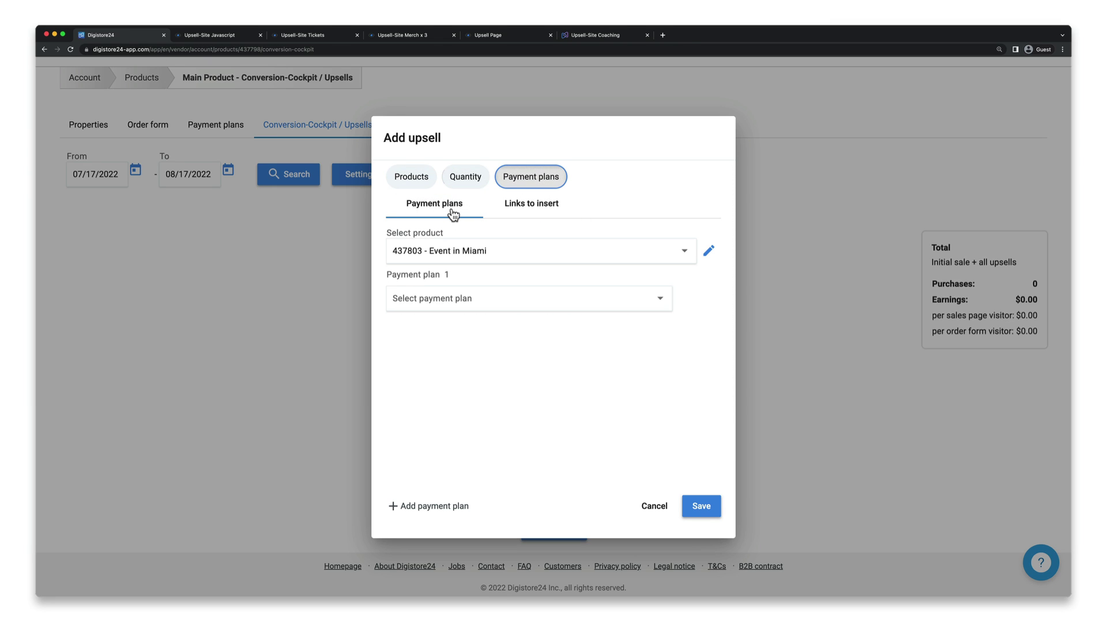
pyautogui.click(510, 250)
pyautogui.scroll(-3, 527, 364)
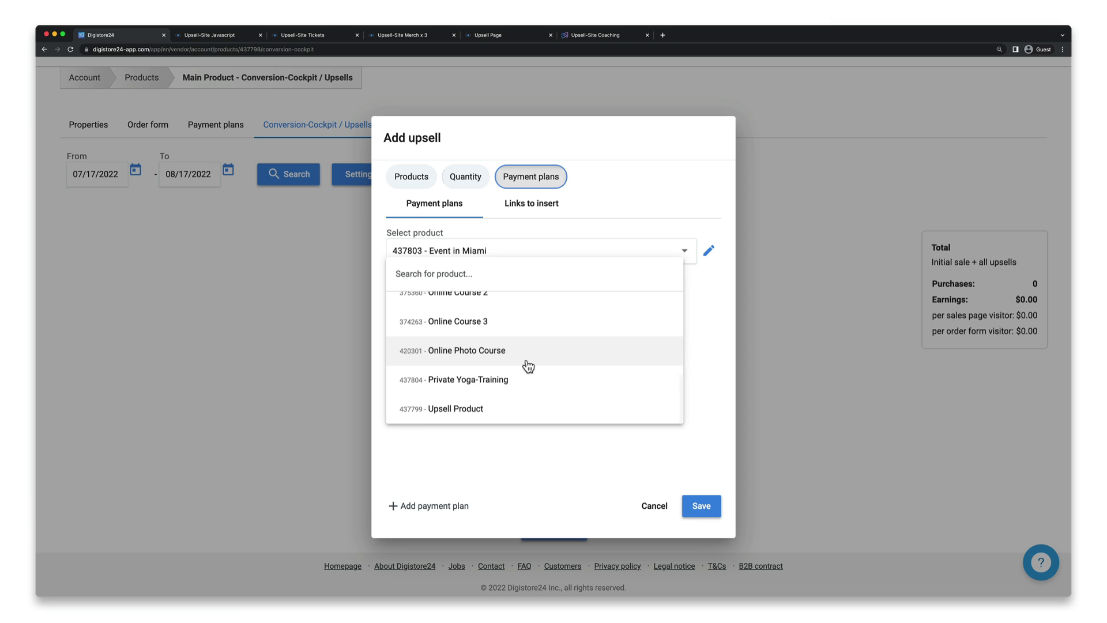
pyautogui.click(527, 376)
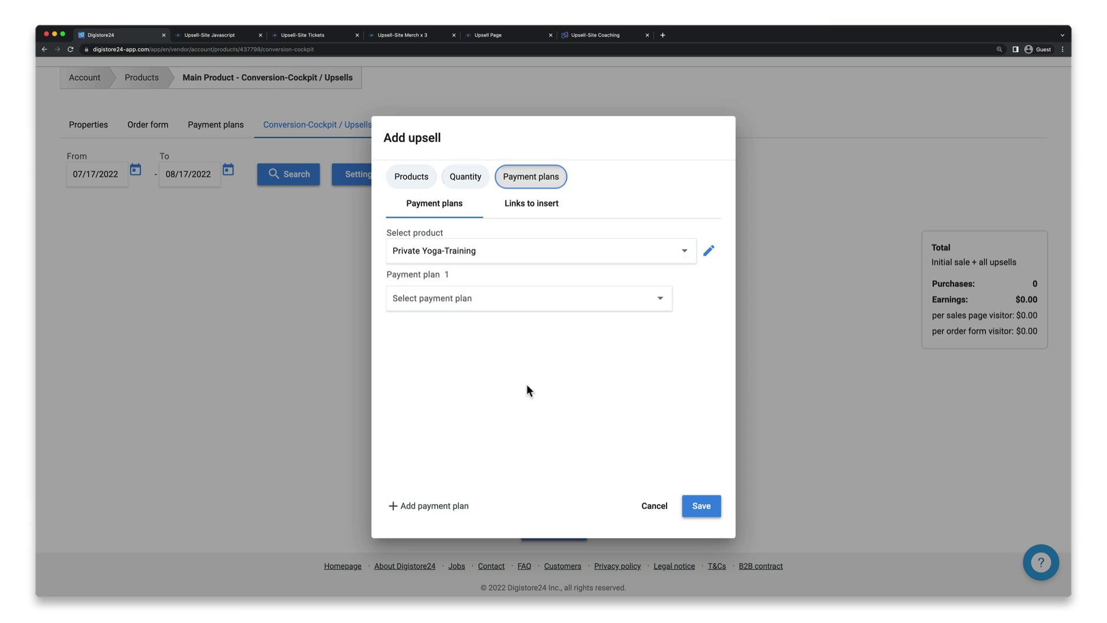
# Add a second plan: installment as plan 1, single payment $299.98 as plan 2, and show the links to insert
pyautogui.click(434, 508)
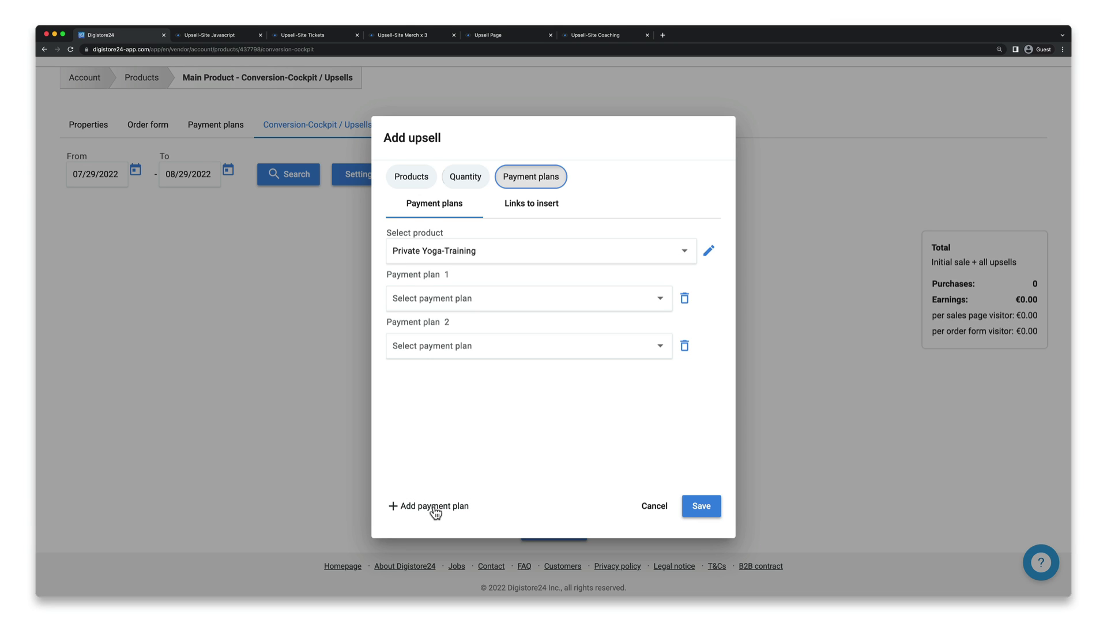
pyautogui.click(486, 306)
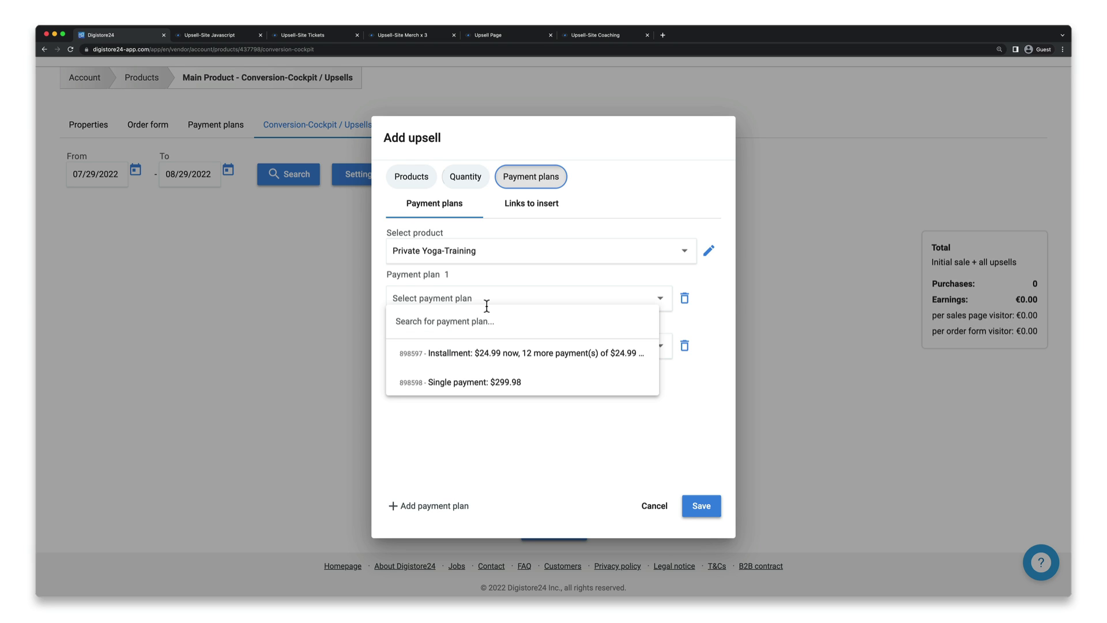
pyautogui.click(512, 360)
pyautogui.click(517, 353)
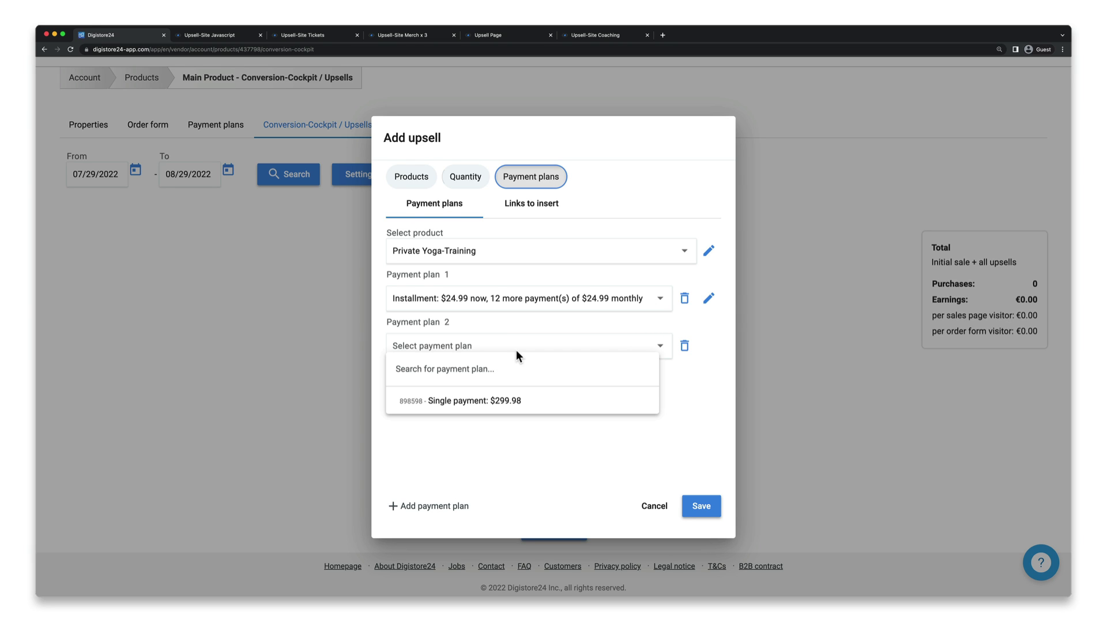
pyautogui.click(524, 407)
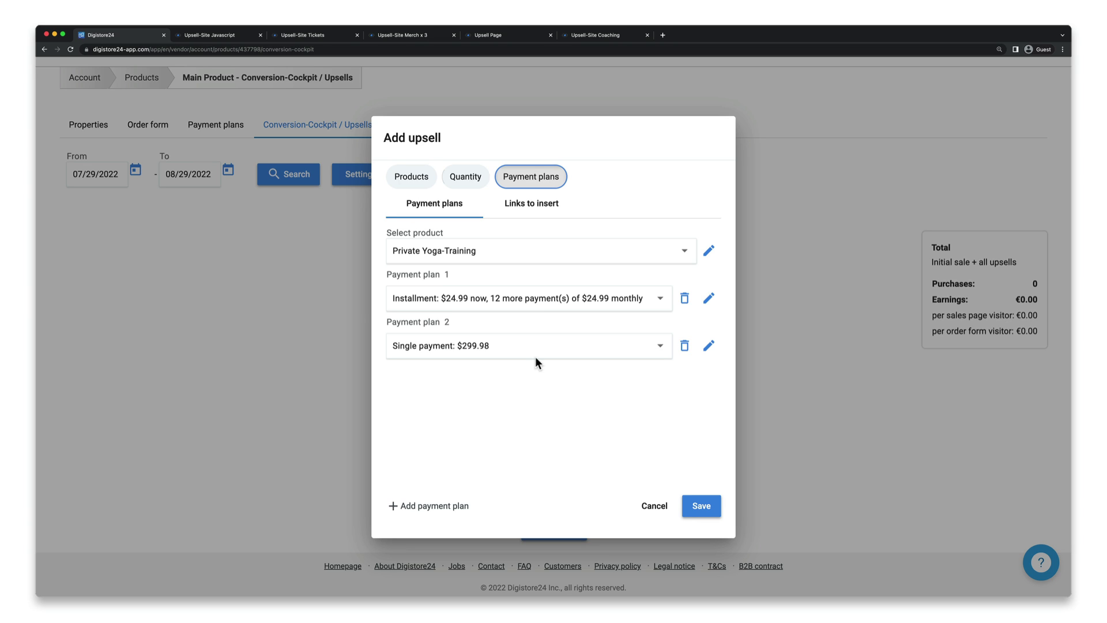
pyautogui.click(530, 205)
pyautogui.scroll(-1, 653, 320)
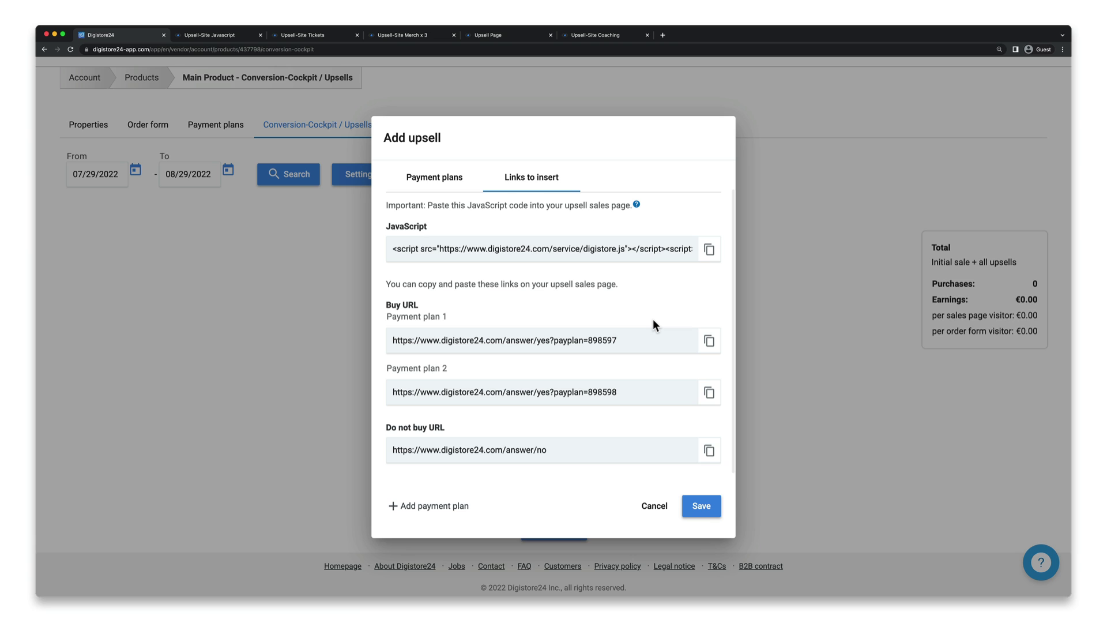
# Replace the 'Book as a single payment' button's link with the payplan 898597 buy URL
pyautogui.click(709, 340)
pyautogui.click(612, 41)
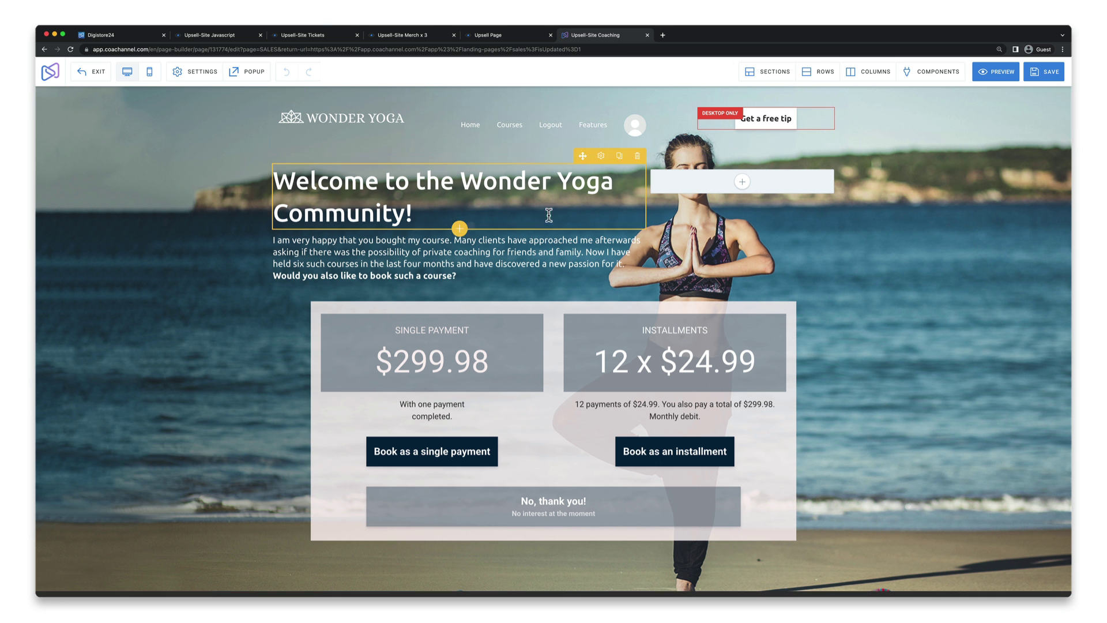
pyautogui.click(485, 447)
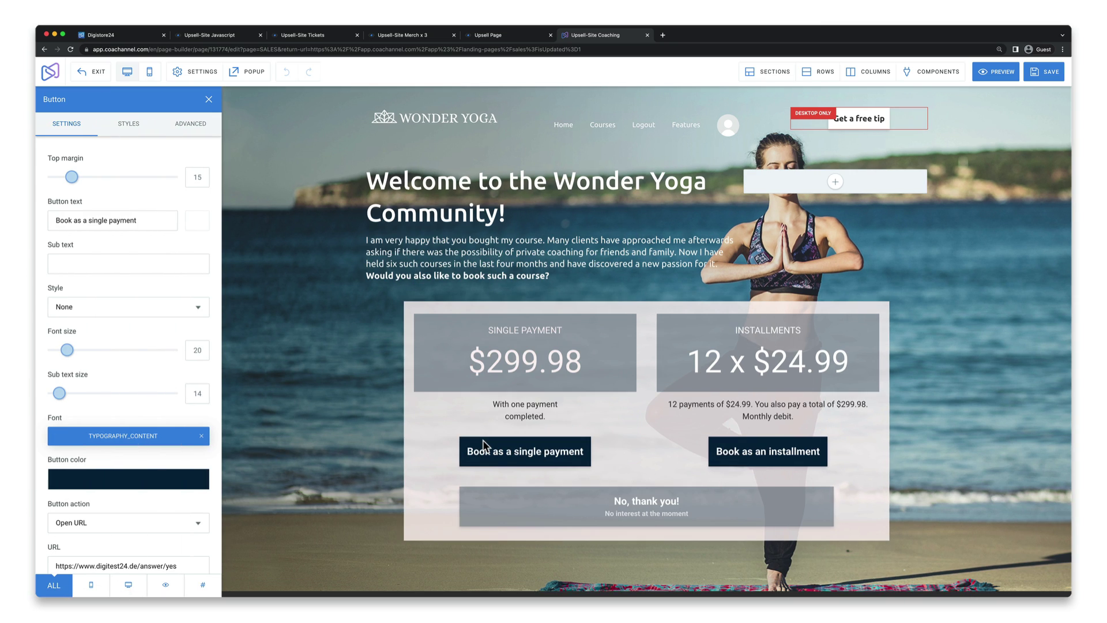
pyautogui.scroll(-3, 161, 496)
pyautogui.click(163, 487)
pyautogui.press('super+a')
pyautogui.press('super+v')
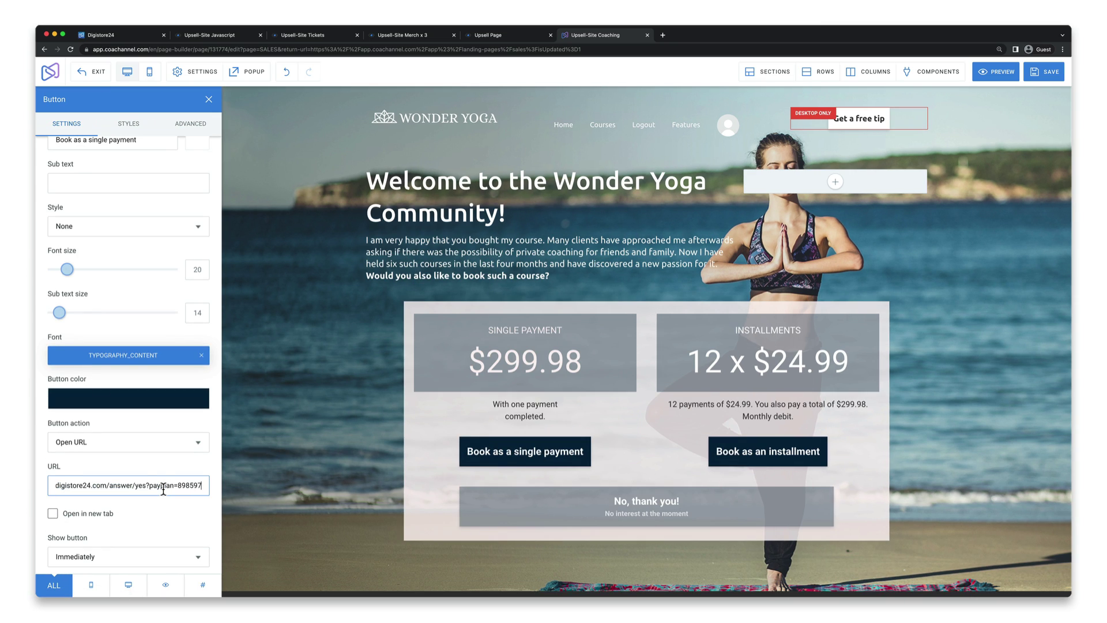
# Replace the 'Book as an installment' button's link with the payplan 898598 buy URL
pyautogui.click(145, 36)
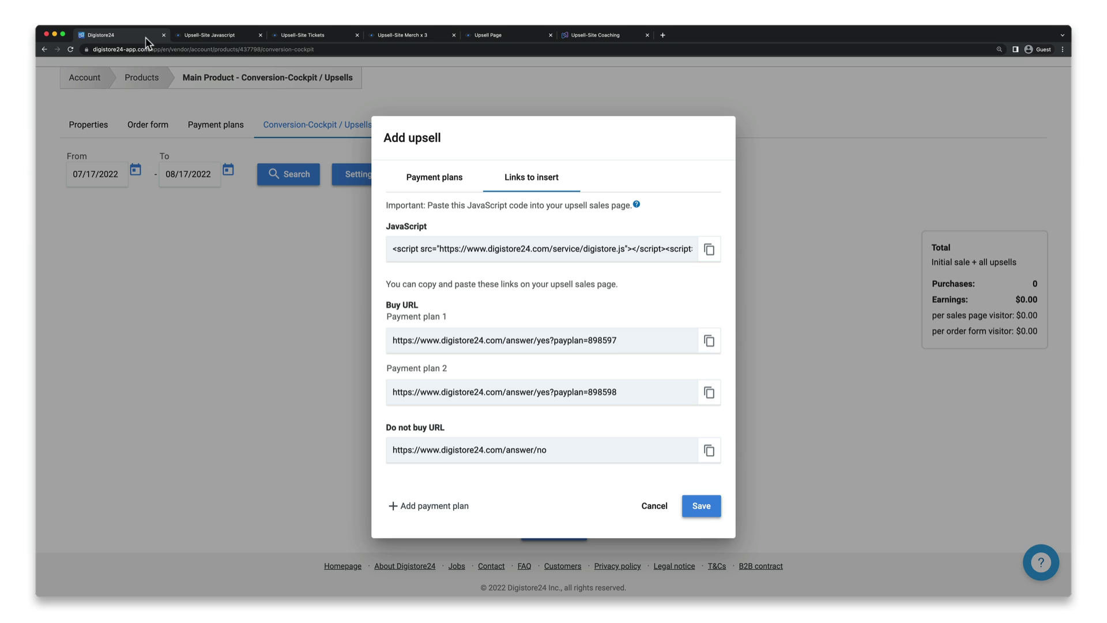
pyautogui.click(709, 394)
pyautogui.click(600, 37)
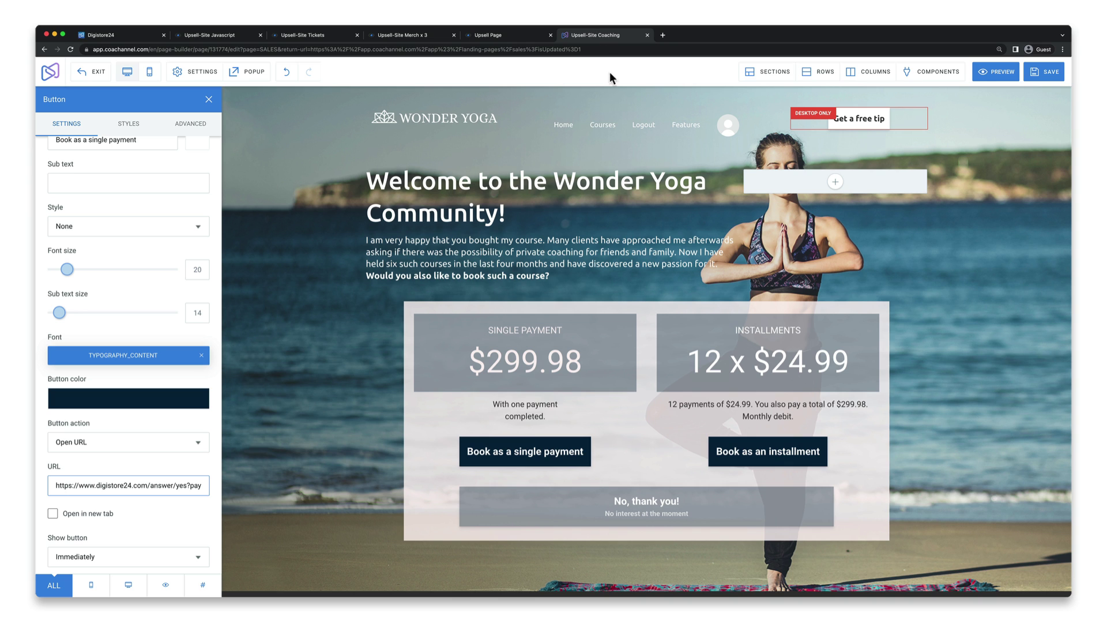
pyautogui.click(760, 449)
pyautogui.click(152, 485)
pyautogui.press('super+a')
pyautogui.press('super+v')
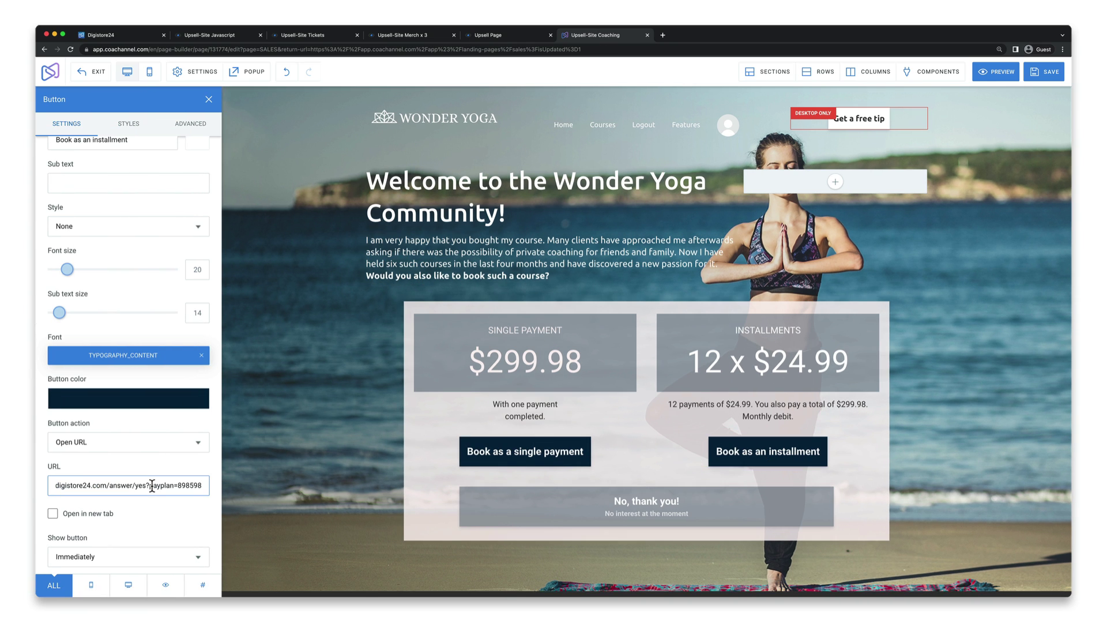
# Set the 'No, thank you!' button's link to the Digistore24 do-not-buy URL
pyautogui.click(125, 36)
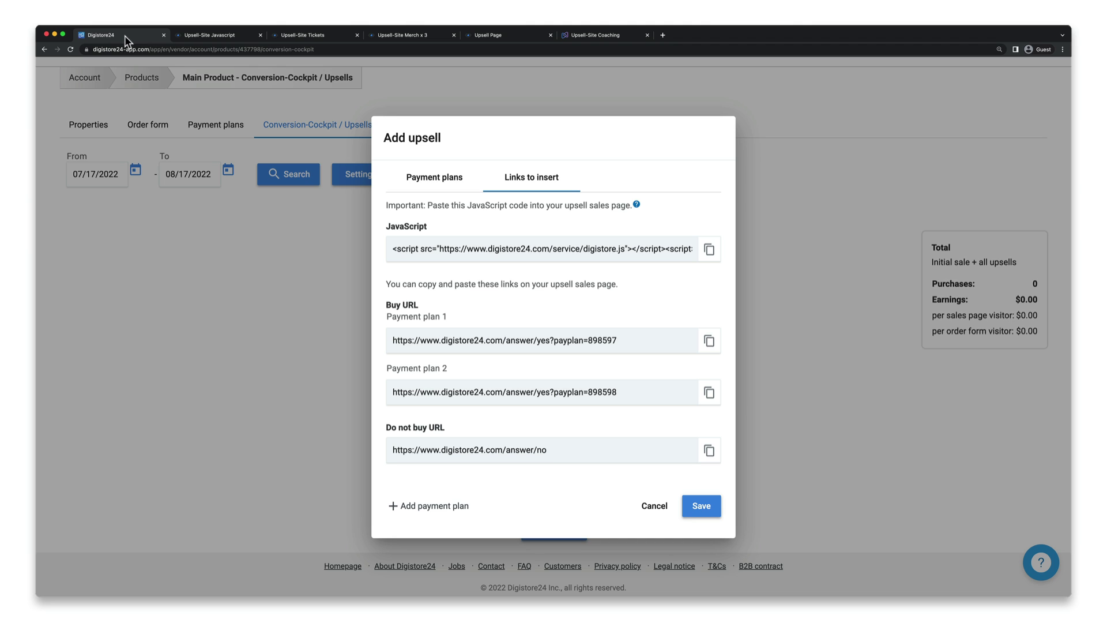
pyautogui.click(709, 449)
pyautogui.click(605, 36)
pyautogui.click(645, 510)
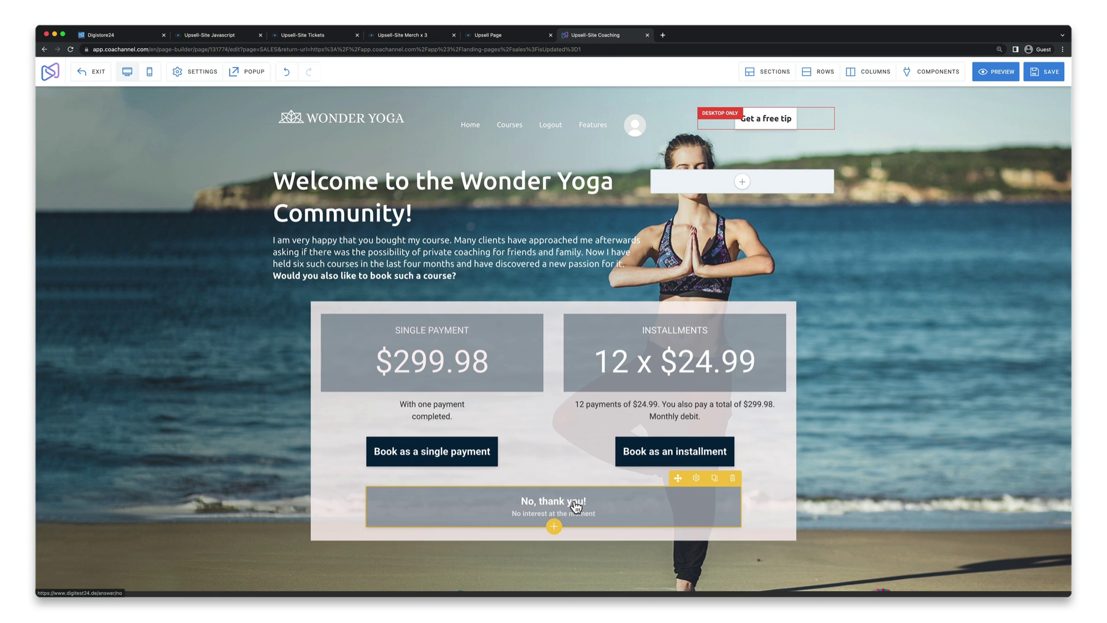
pyautogui.click(182, 485)
pyautogui.press('super+a')
pyautogui.press('super+v')
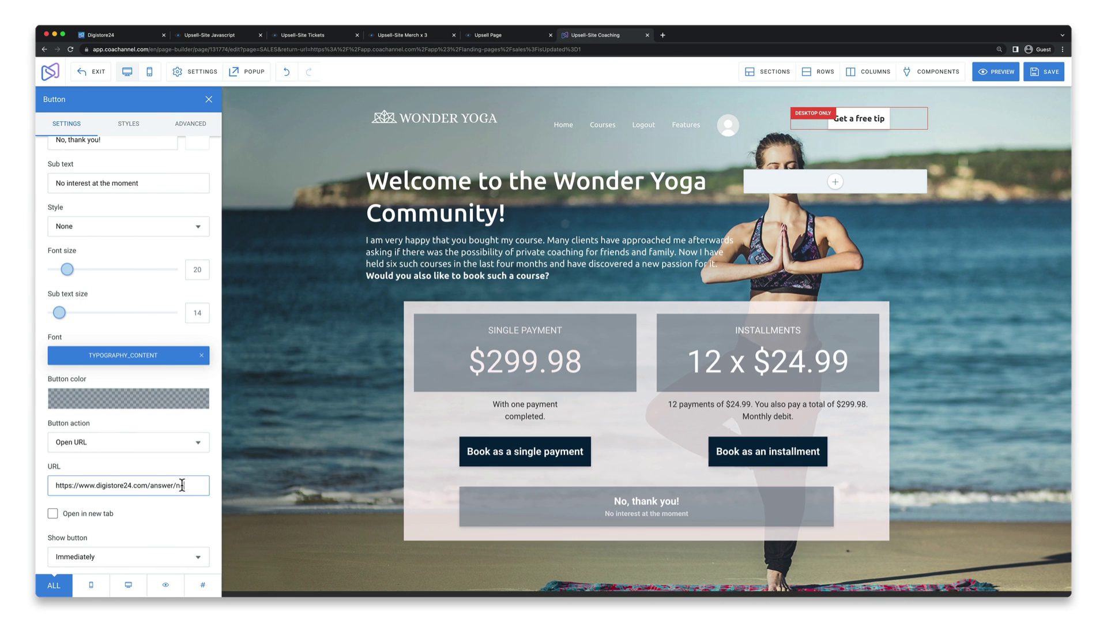
pyautogui.click(116, 39)
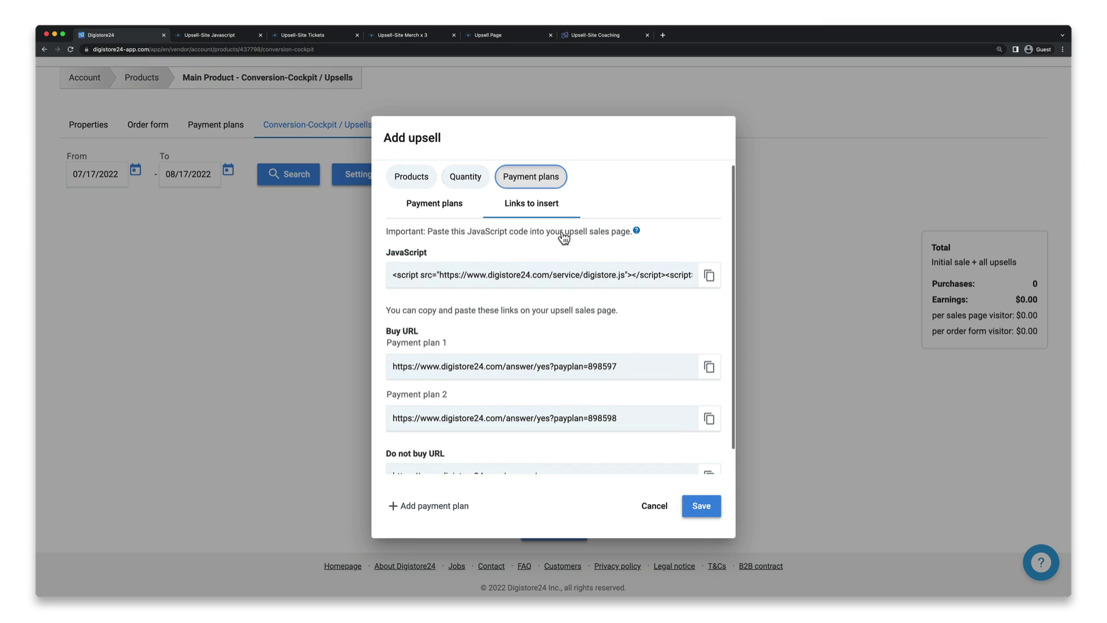
# Review the two payment plans and save the Private Yoga-Training upsell
pyautogui.click(457, 212)
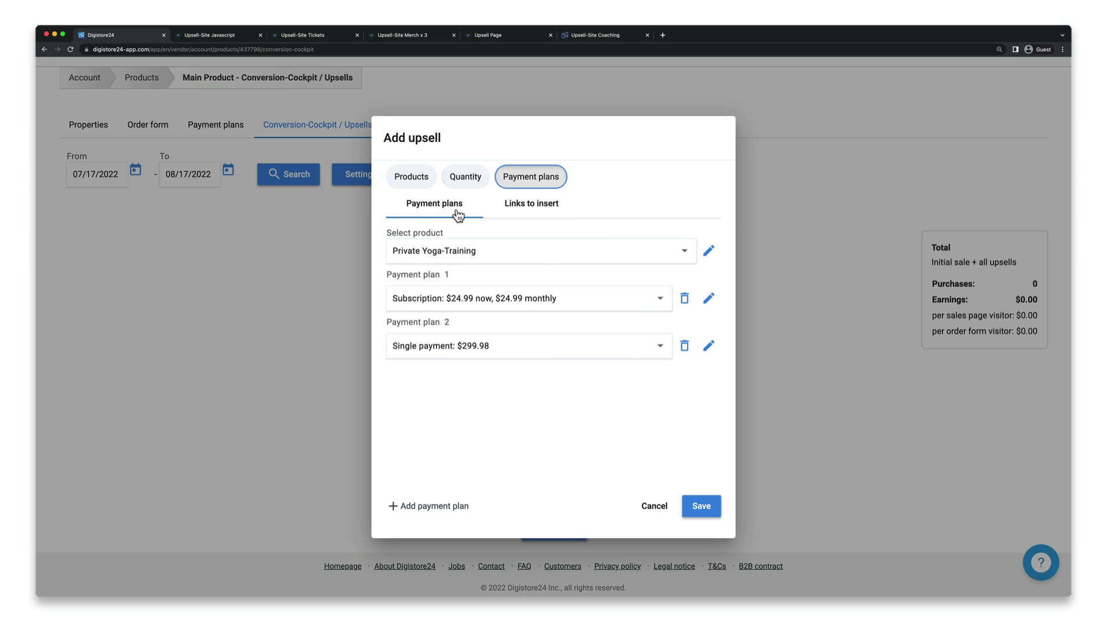
pyautogui.click(698, 509)
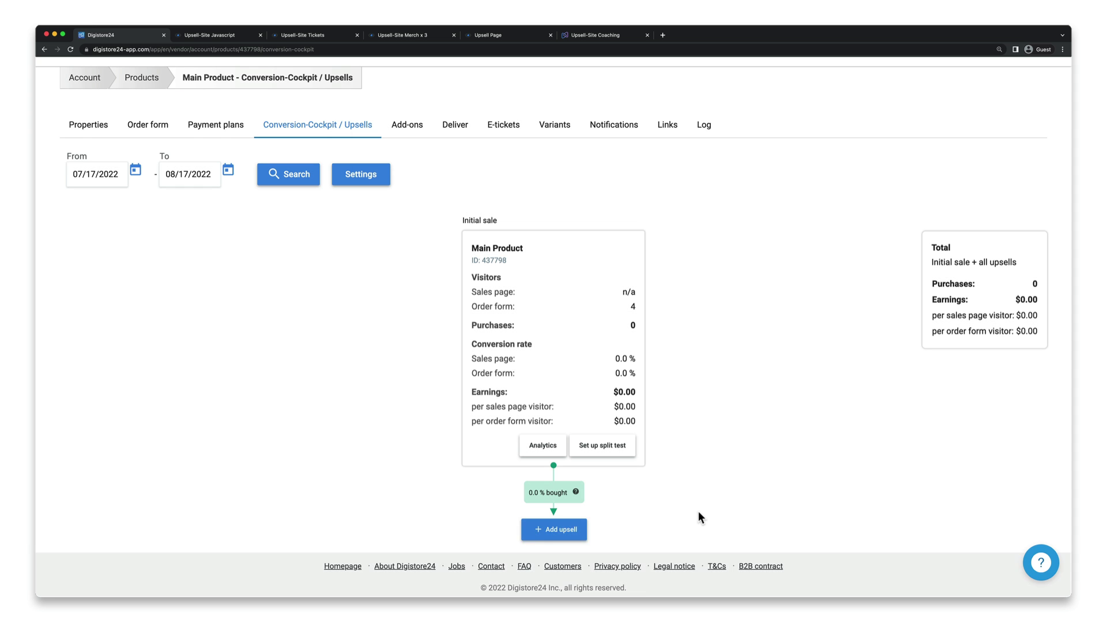
pyautogui.scroll(-3, 698, 511)
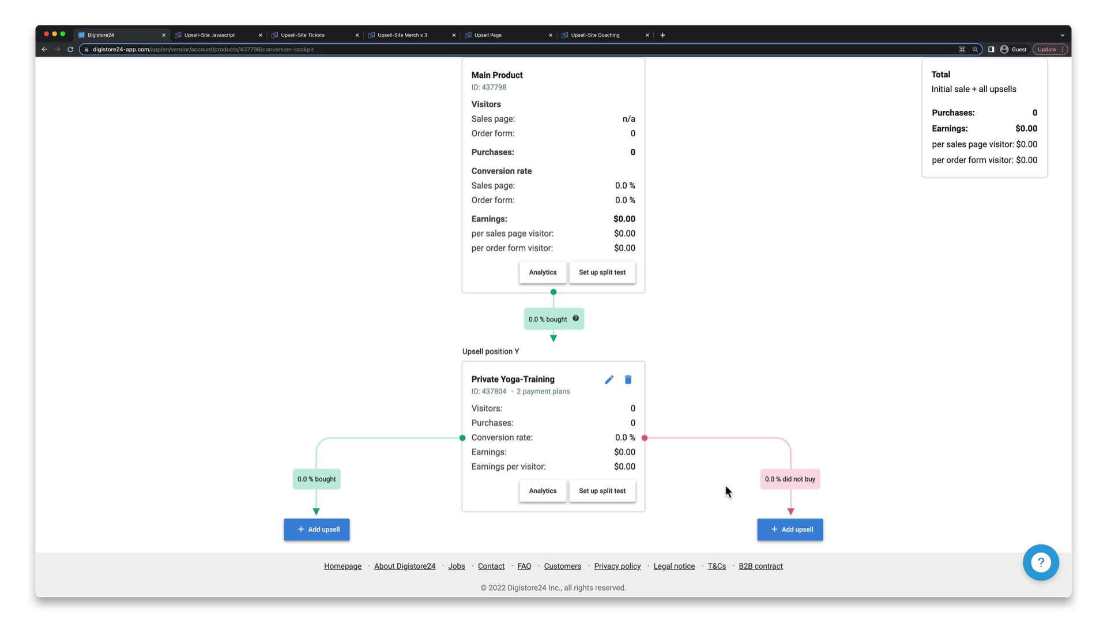
# Begin adding an upsell for buyers who decline, then cancel it
pyautogui.click(795, 532)
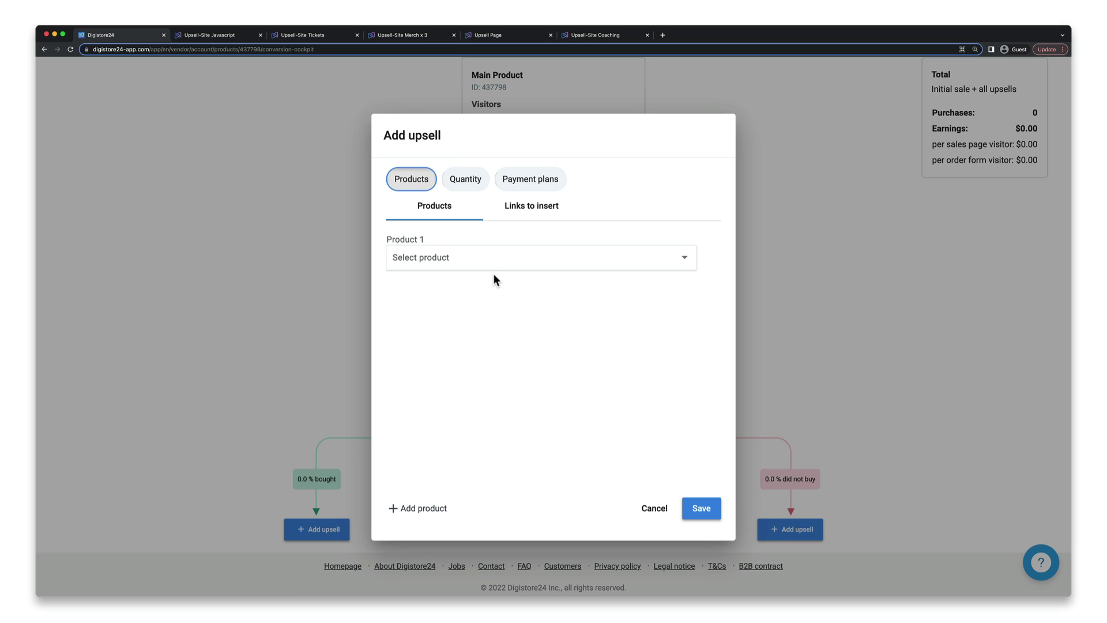
pyautogui.click(657, 513)
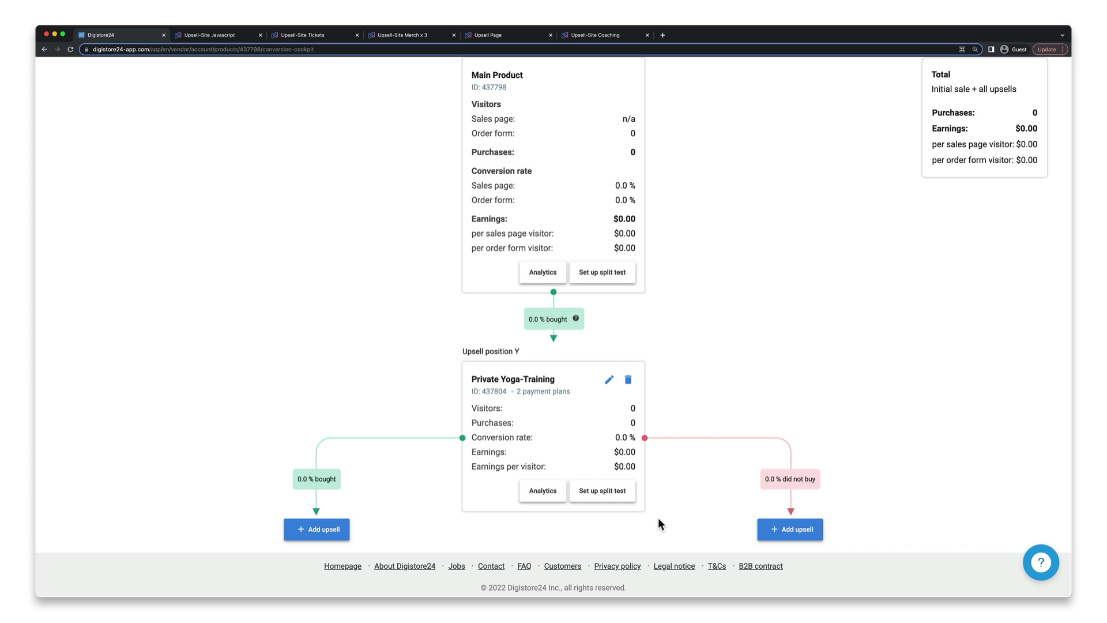
pyautogui.scroll(5, 659, 518)
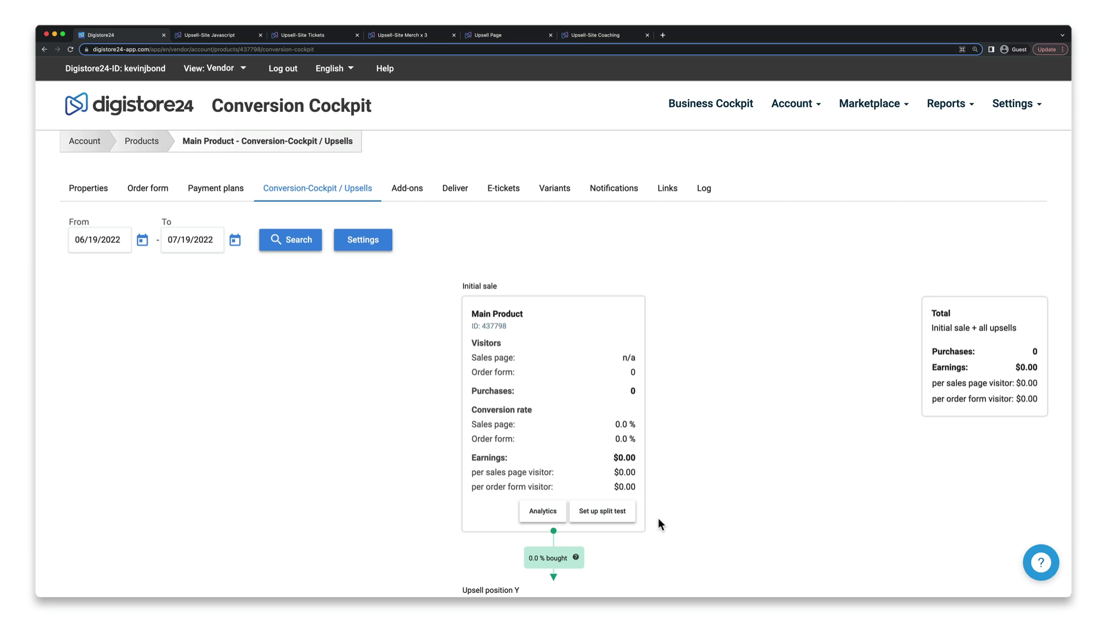
# In upsell settings, keep 'the upsell confirmation page of Digistore24' as the post-upsell destination
pyautogui.click(370, 251)
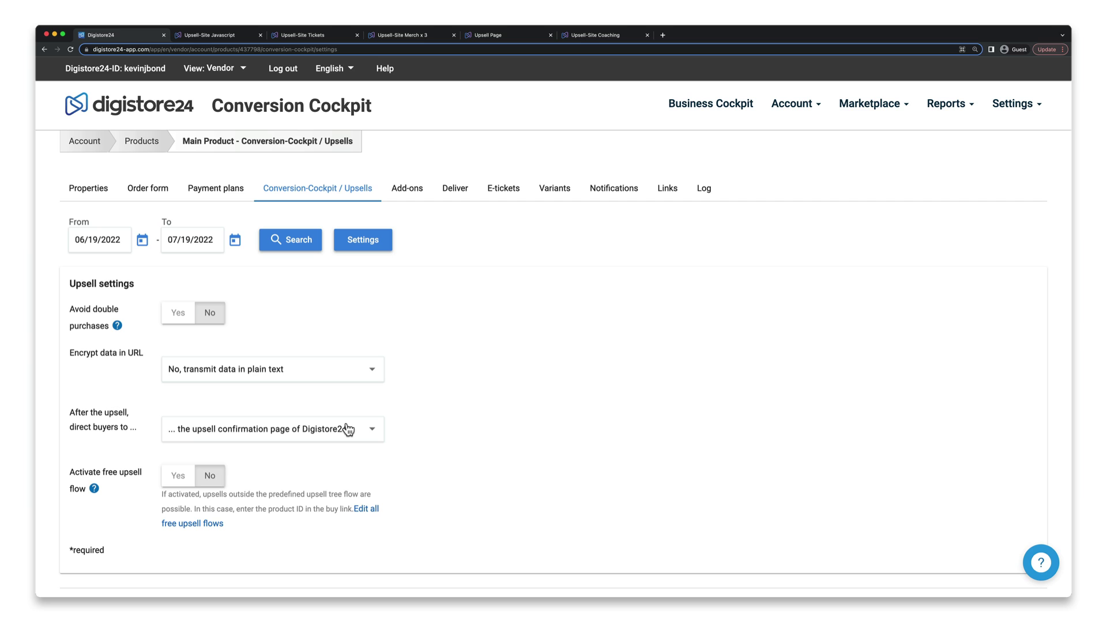
pyautogui.click(350, 430)
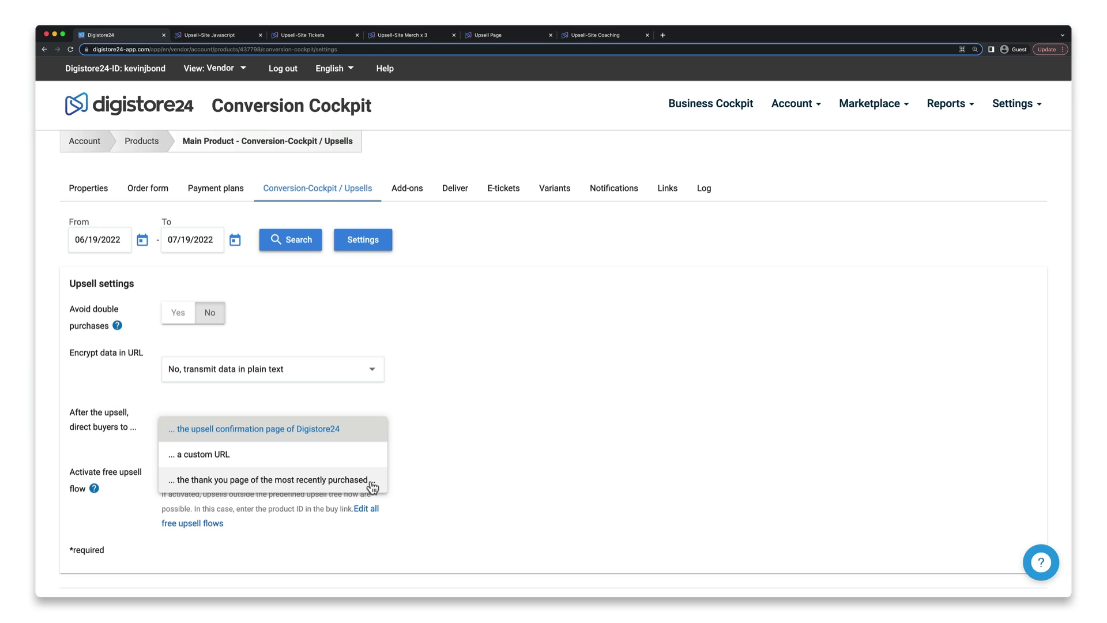
pyautogui.click(321, 440)
pyautogui.scroll(-3, 321, 440)
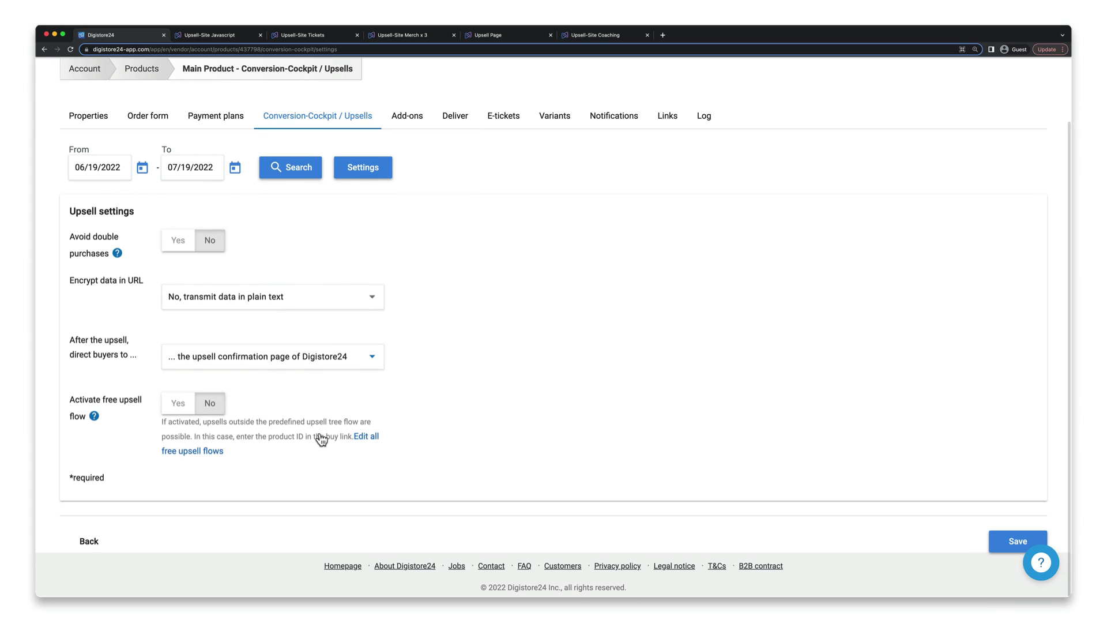
pyautogui.click(1014, 542)
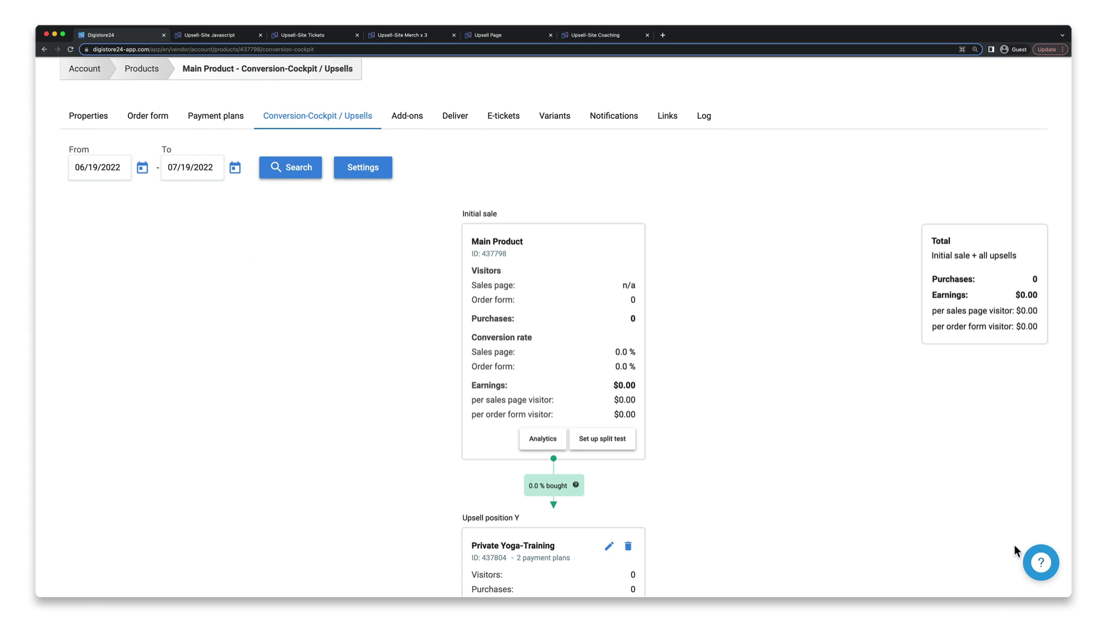